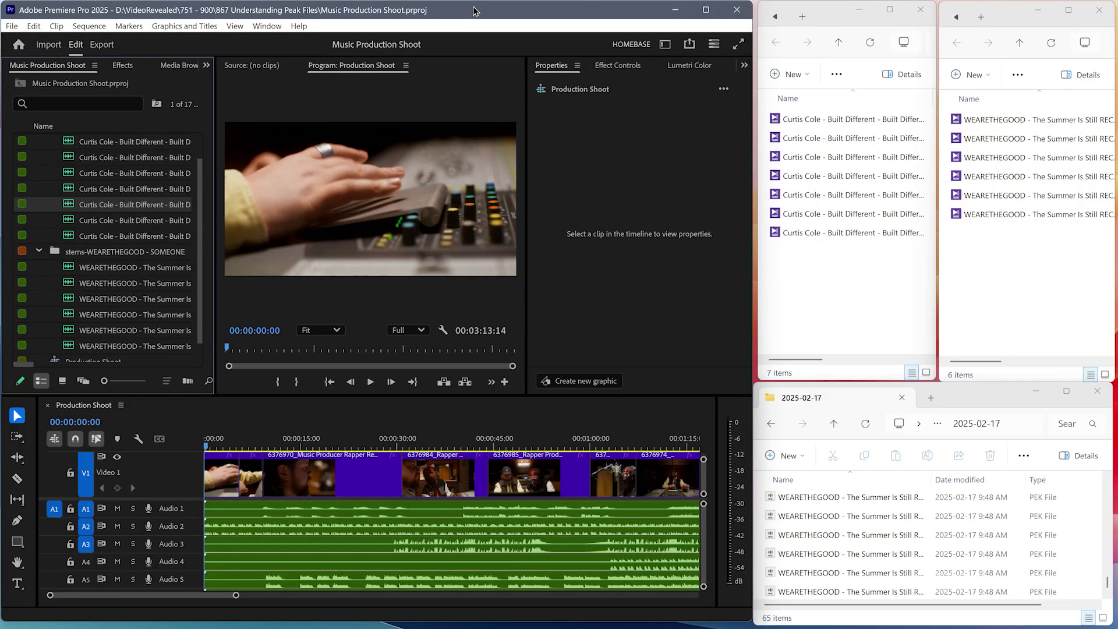
- Scrub through the full Production Shoot sequence, play a short section around 00:01:52, and return the playhead to the sequence start
{"action": "left_click", "coordinate": [341, 406]}
{"action": "key", "text": "backslash"}
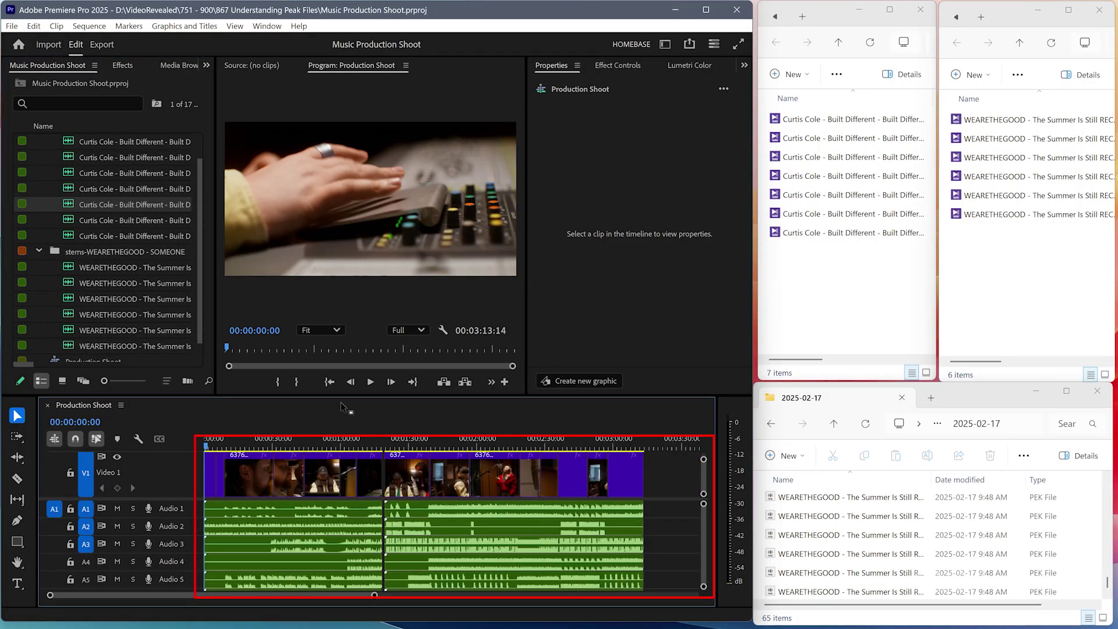
{"action": "left_click", "coordinate": [258, 448]}
{"action": "left_click", "coordinate": [325, 447]}
{"action": "left_click_drag", "start_coordinate": [339, 441], "coordinate": [466, 444]}
{"action": "key", "text": "space"}
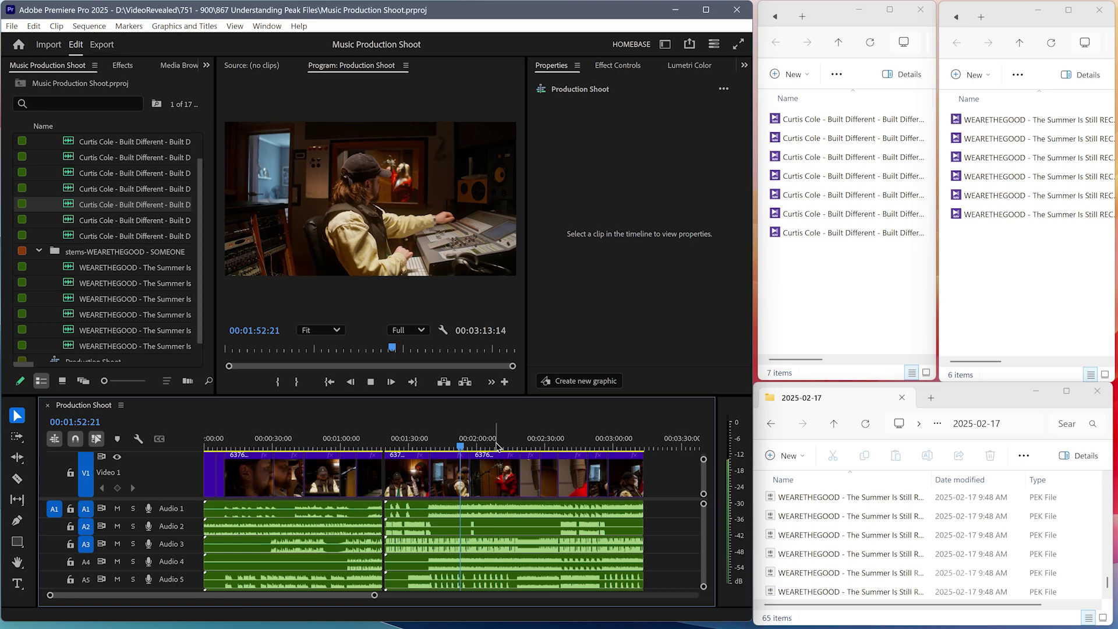
{"action": "key", "text": "space"}
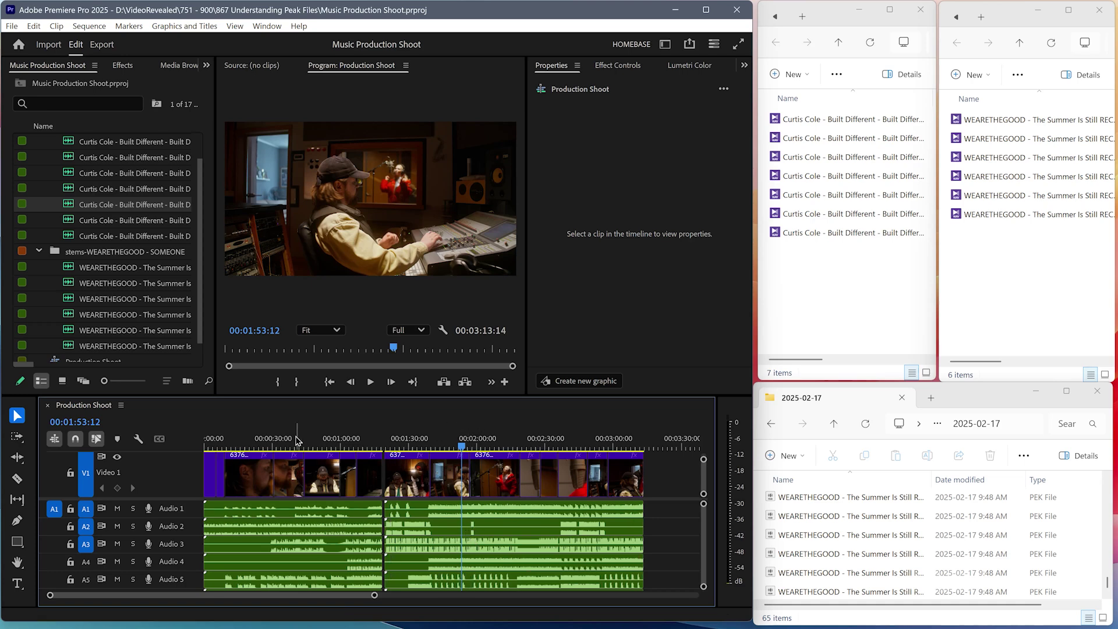
{"action": "left_click", "coordinate": [319, 446]}
{"action": "key", "text": "Home"}
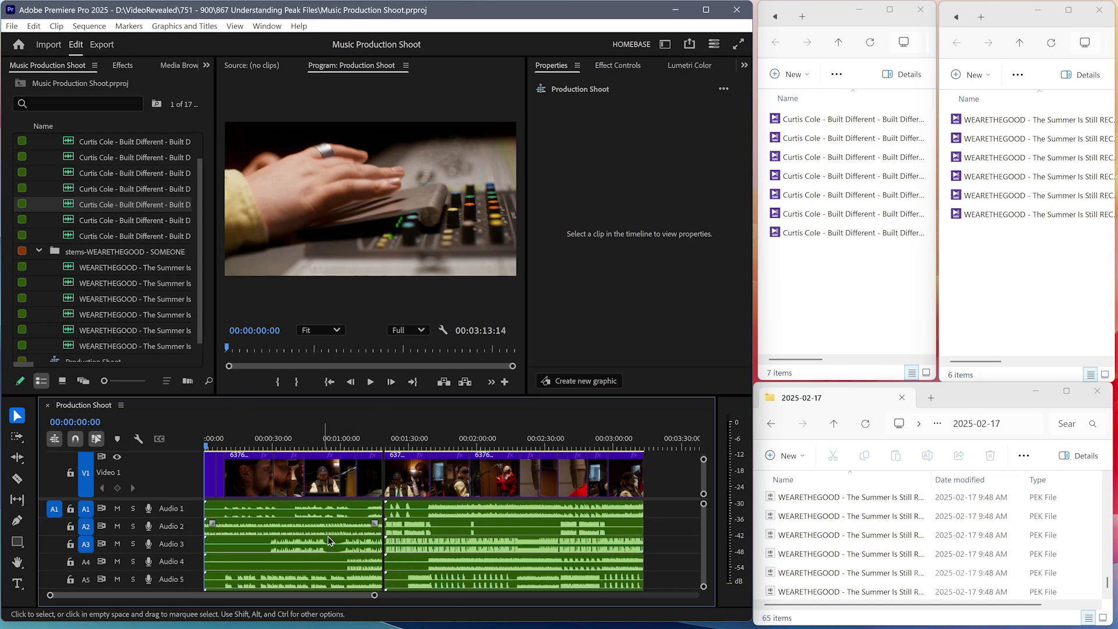
- Open the Media Cache preferences and review the cache location and the option to save .cfa and .pek files next to original media
{"action": "left_click", "coordinate": [34, 26]}
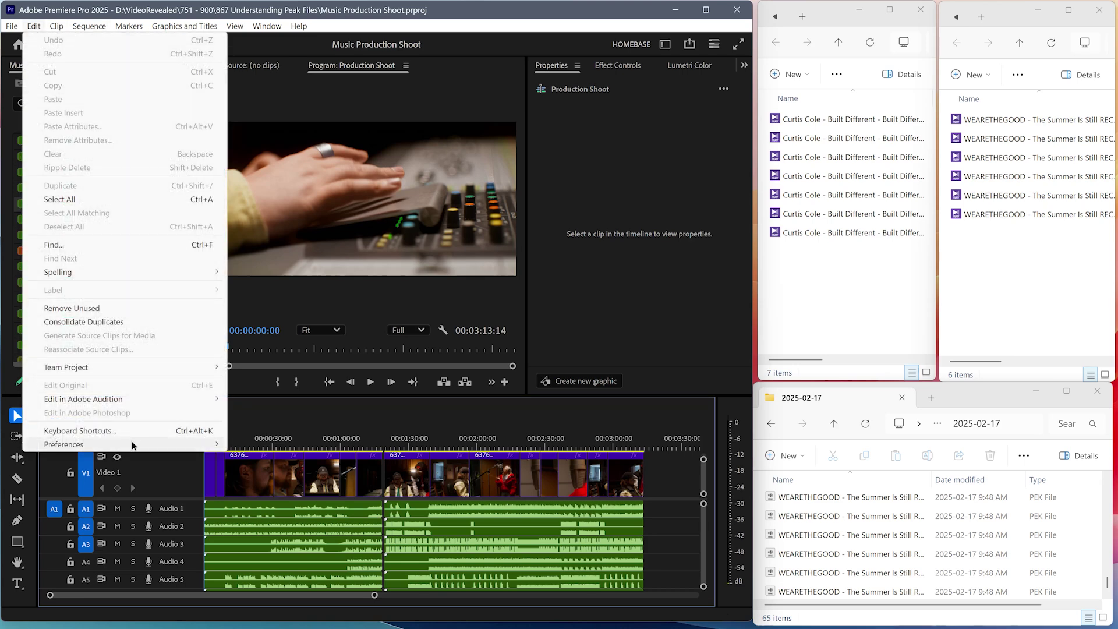
{"action": "mouse_move", "coordinate": [133, 447]}
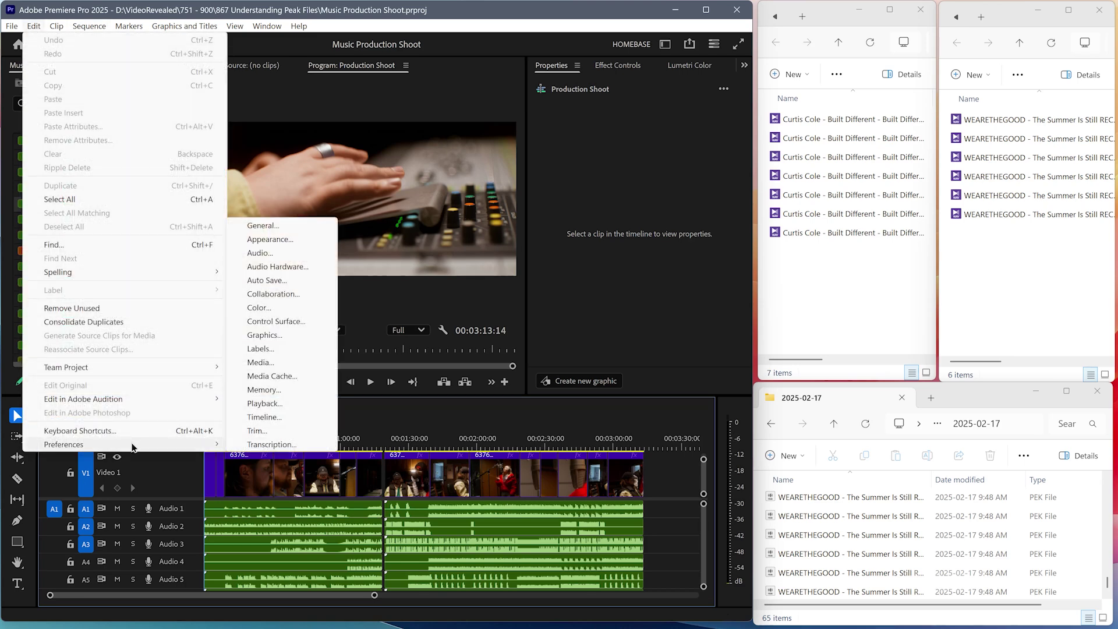
{"action": "left_click", "coordinate": [299, 376]}
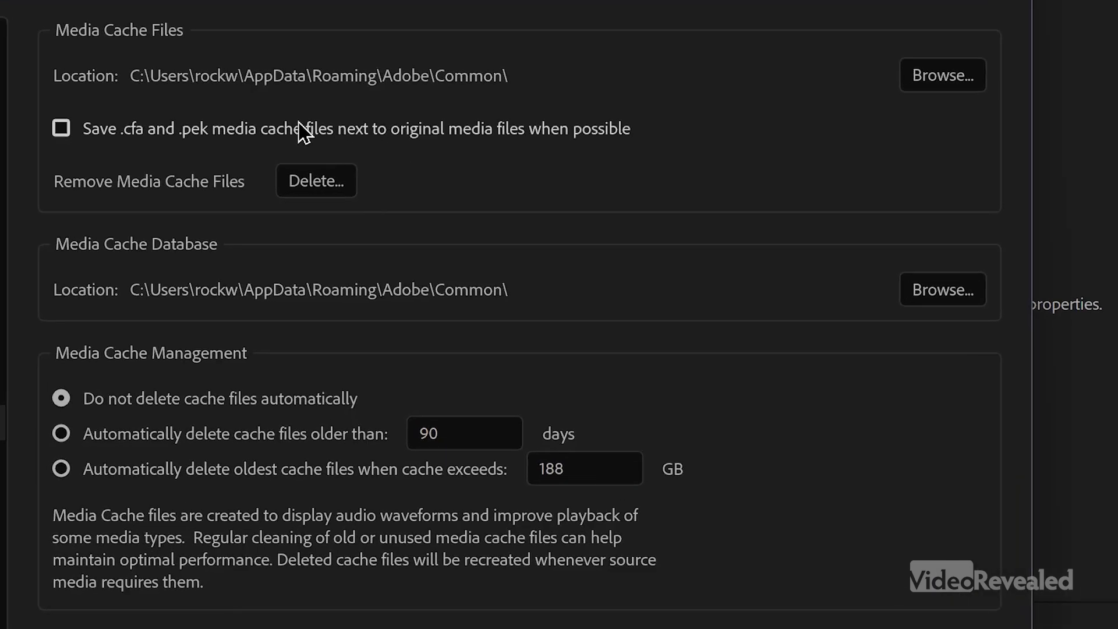
{"action": "mouse_move", "coordinate": [259, 165]}
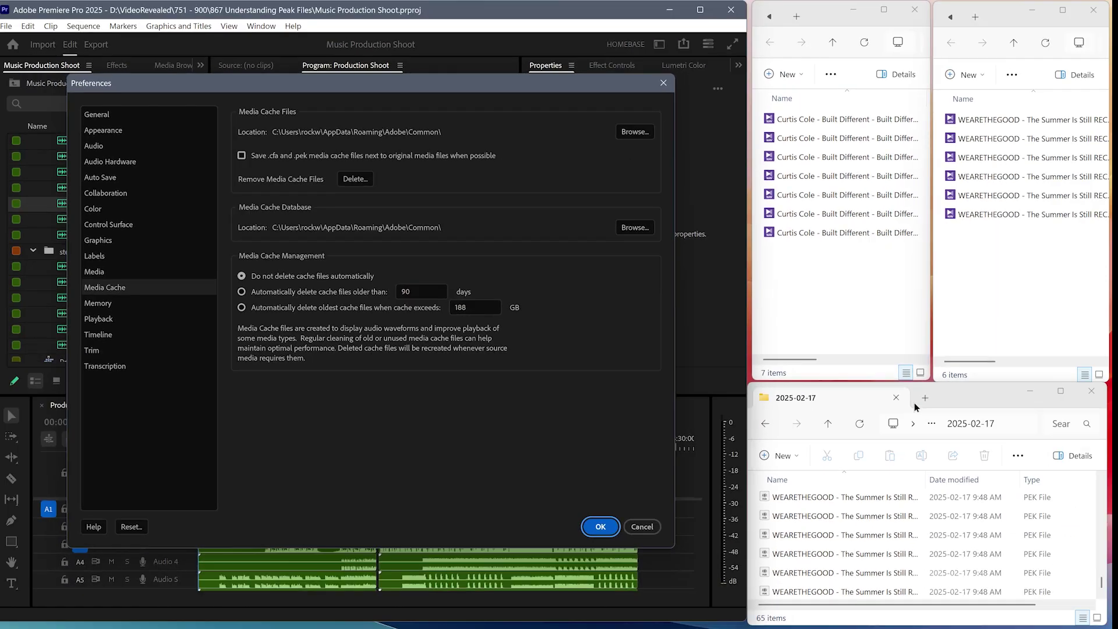
- Close the preferences and browse the dated subfolders of Peak Files in File Explorer, including the PEK files in 2025-02-17
{"action": "left_click", "coordinate": [960, 397]}
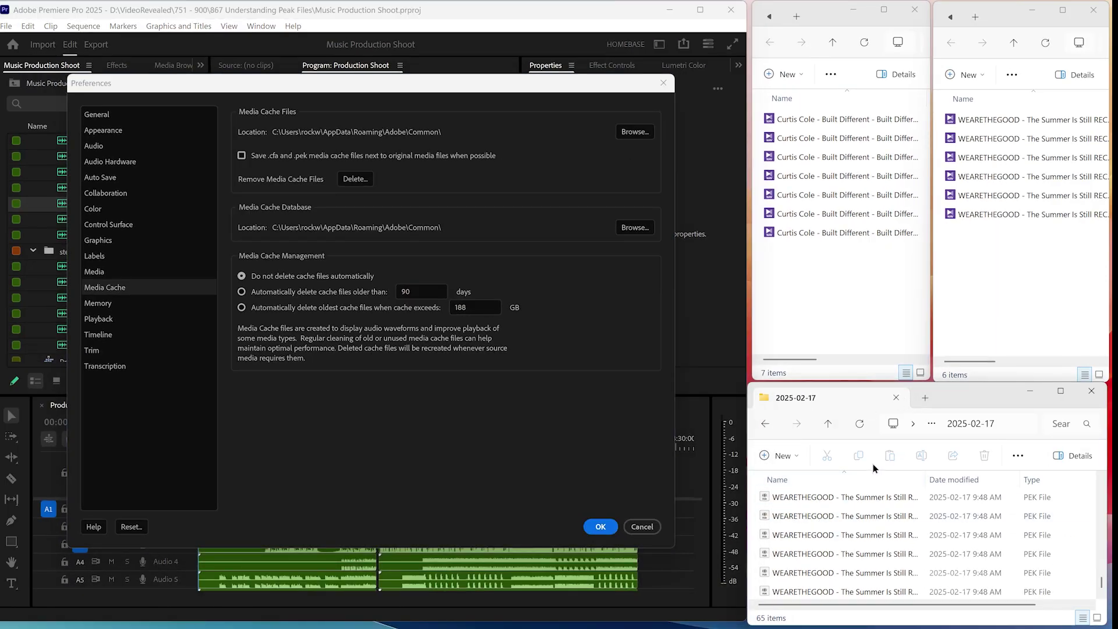
{"action": "left_click", "coordinate": [829, 423]}
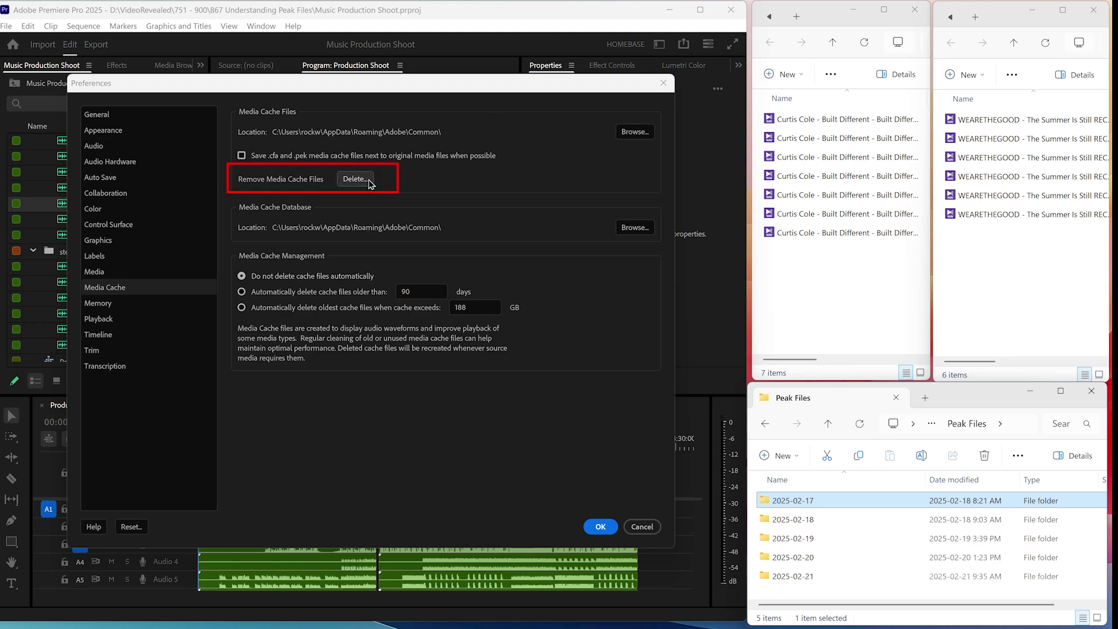
{"action": "left_click", "coordinate": [664, 83]}
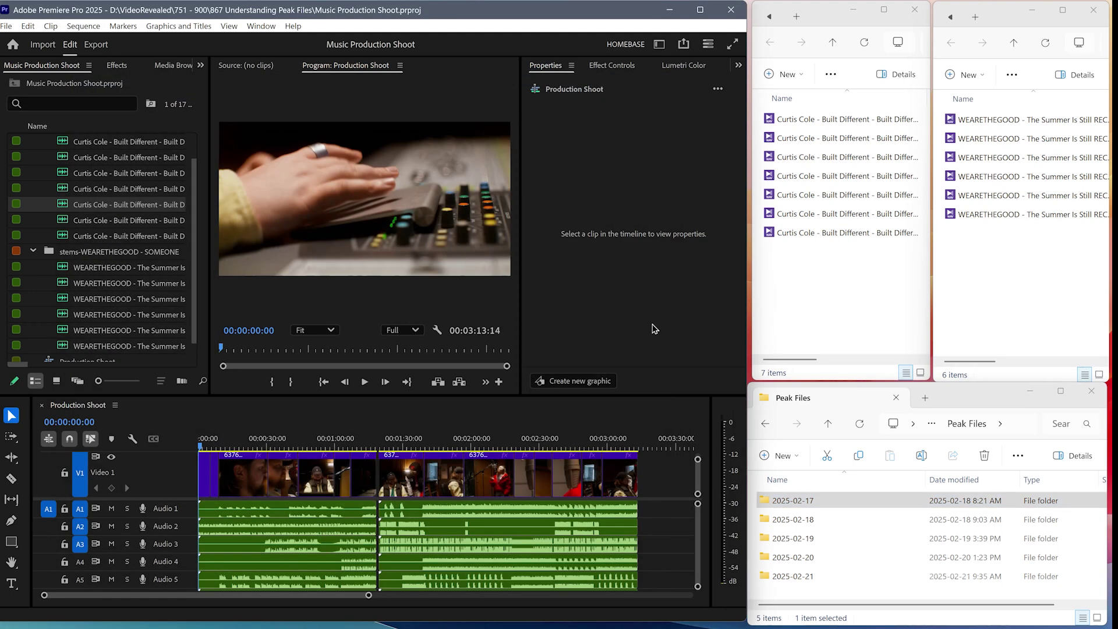
{"action": "double_click", "coordinate": [836, 500]}
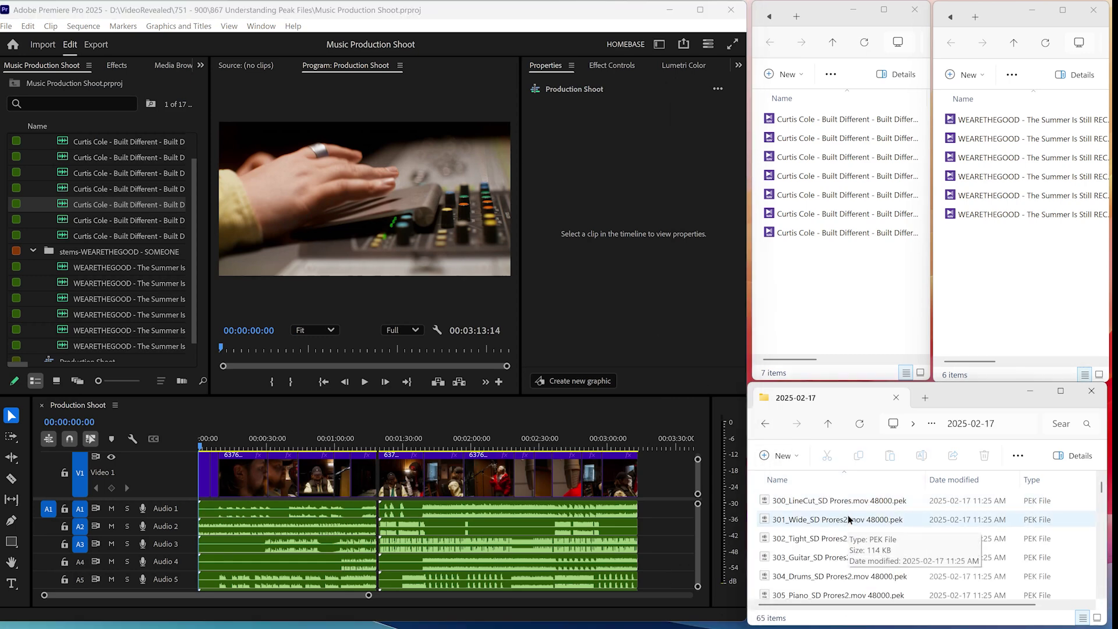
{"action": "scroll", "coordinate": [847, 519], "scroll_direction": "down", "scroll_amount": 7}
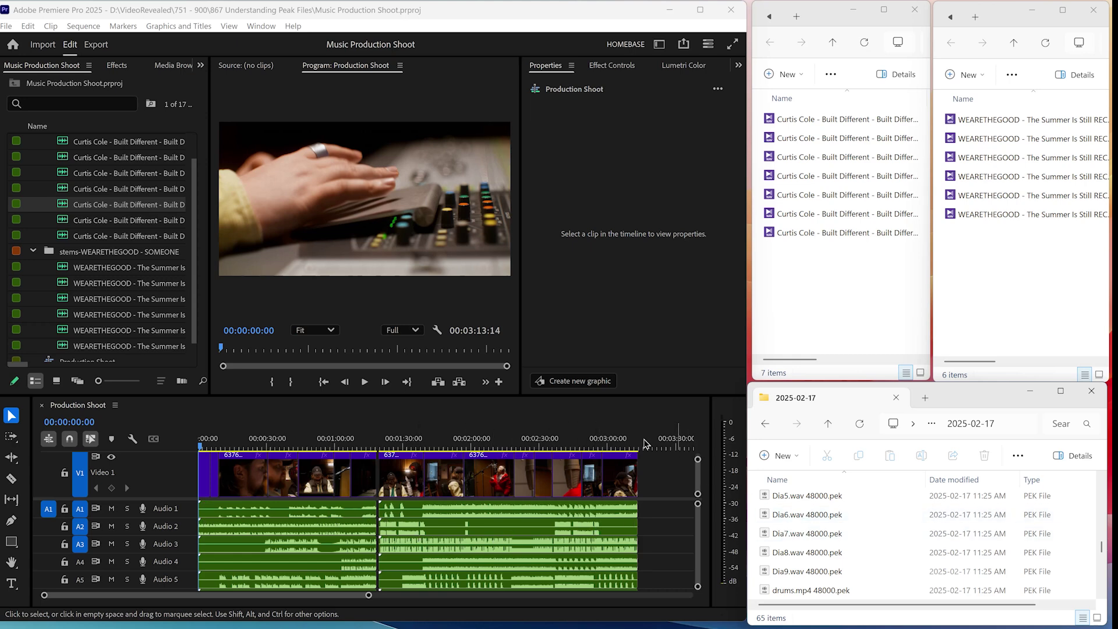
- Close the Music Production Shoot project in Premiere Pro and delete all PEK files from the 2025-02-17 folder in File Explorer
{"action": "left_click", "coordinate": [513, 16]}
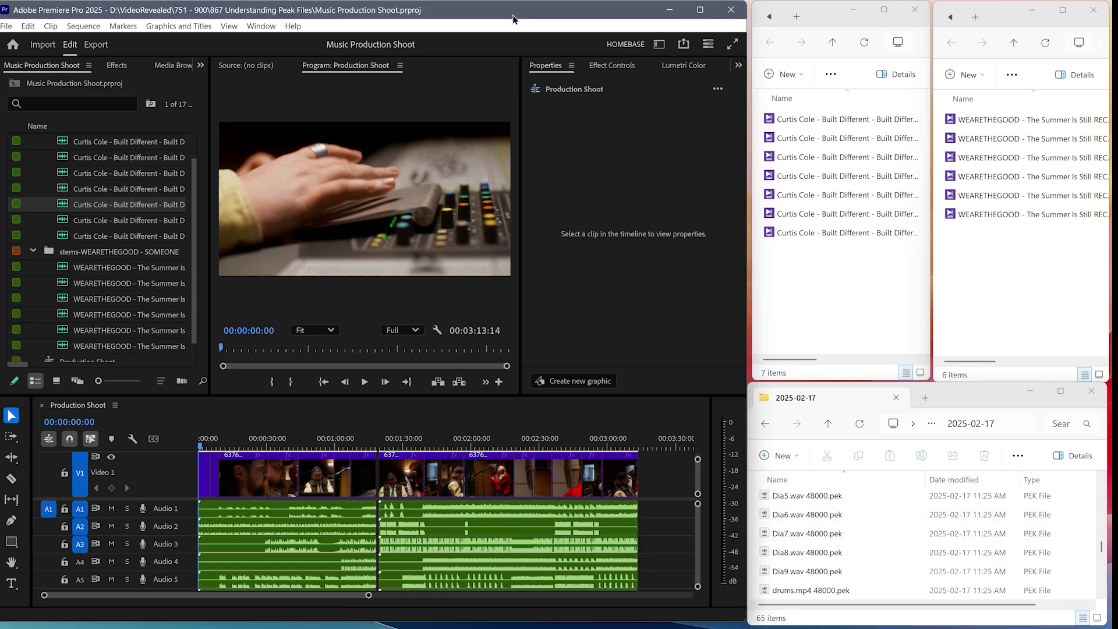
{"action": "key", "text": "ctrl+shift+w"}
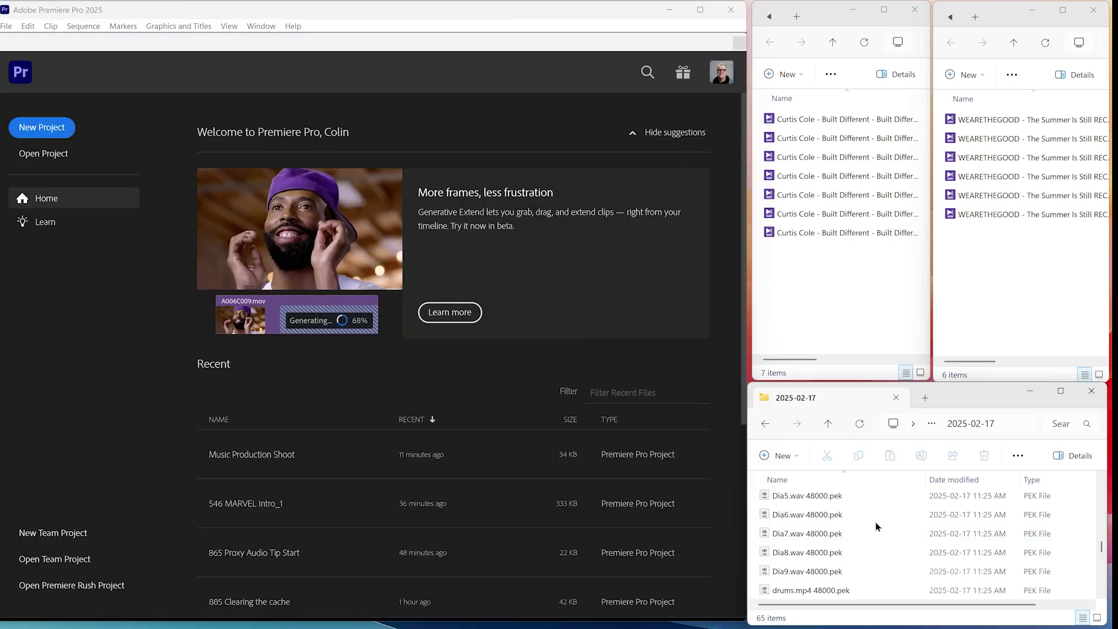
{"action": "left_click", "coordinate": [864, 514]}
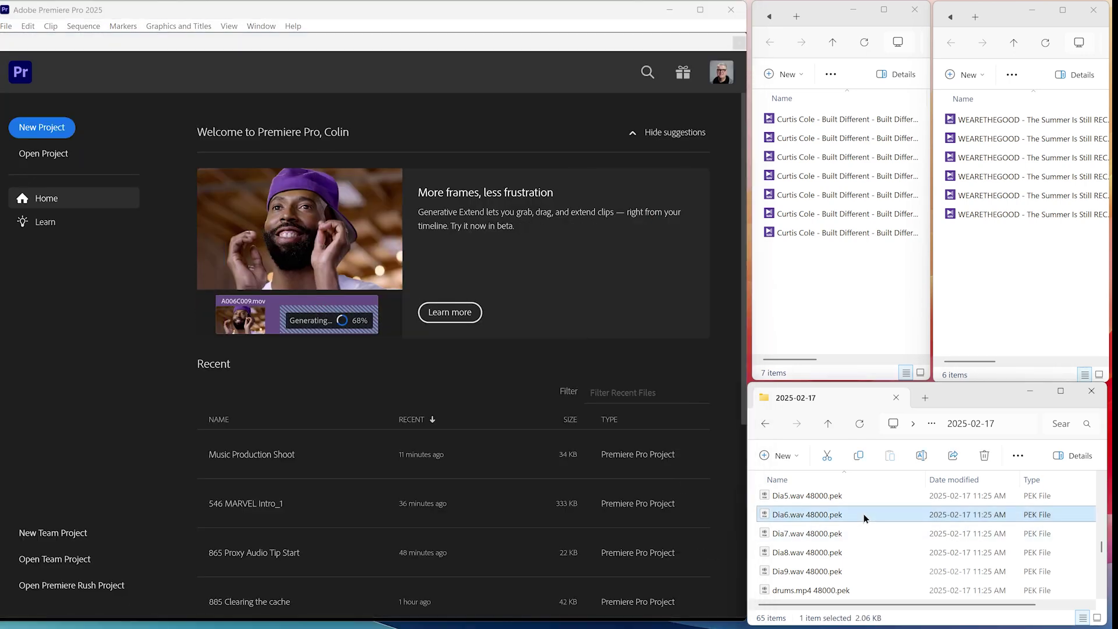
{"action": "key", "text": "ctrl+a"}
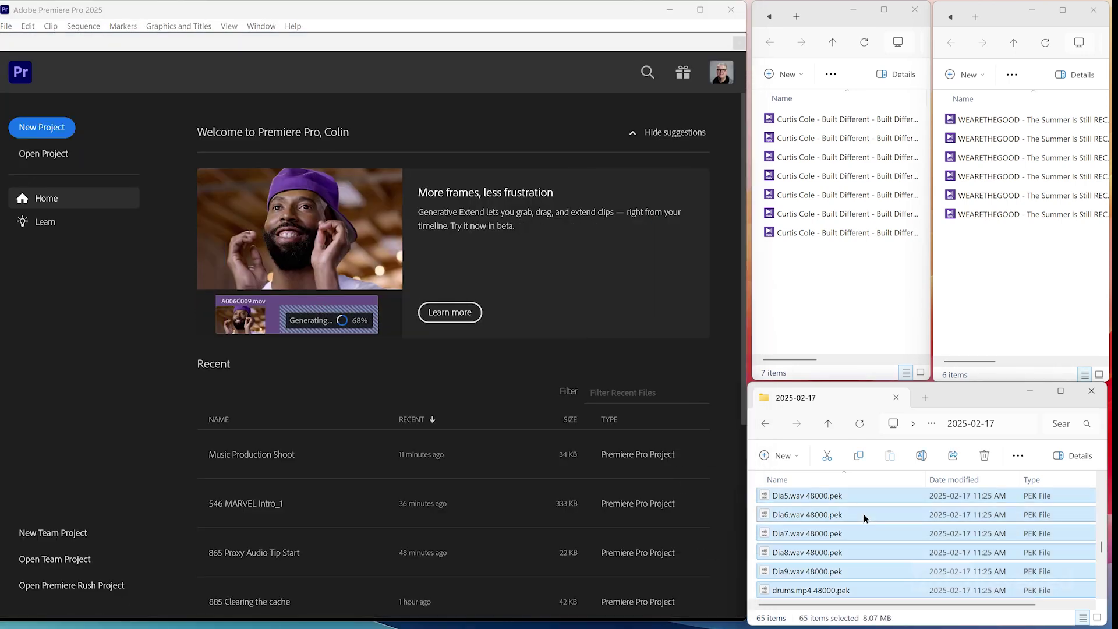
{"action": "key", "text": "Delete"}
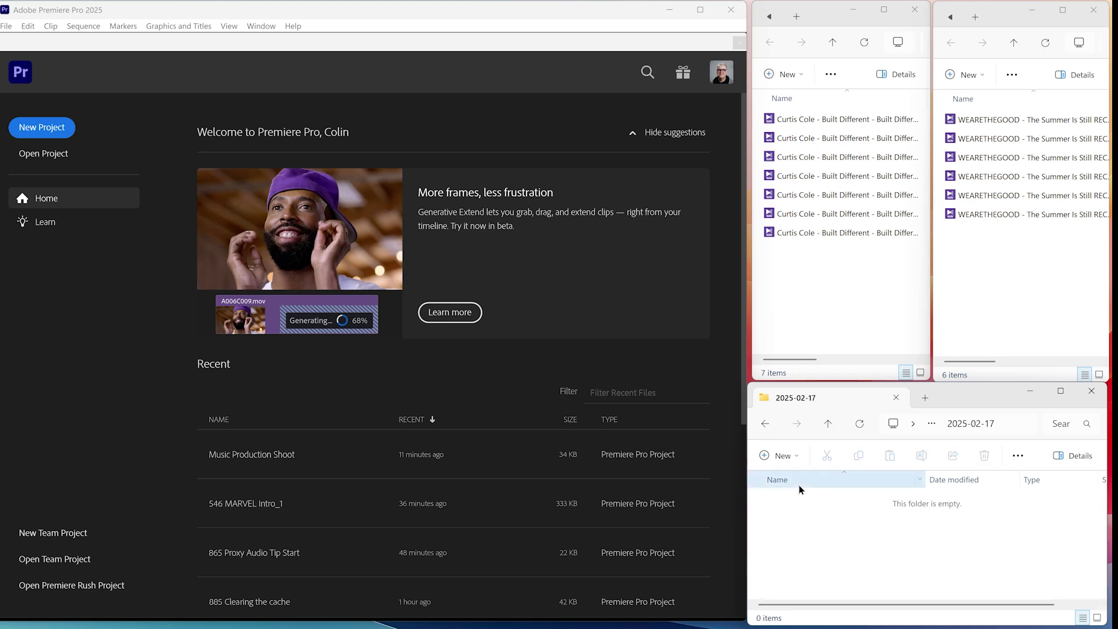
- Reopen the recent Music Production Shoot project in Premiere Pro and fit the whole sequence in the timeline
{"action": "left_click", "coordinate": [257, 452]}
{"action": "left_click", "coordinate": [262, 453]}
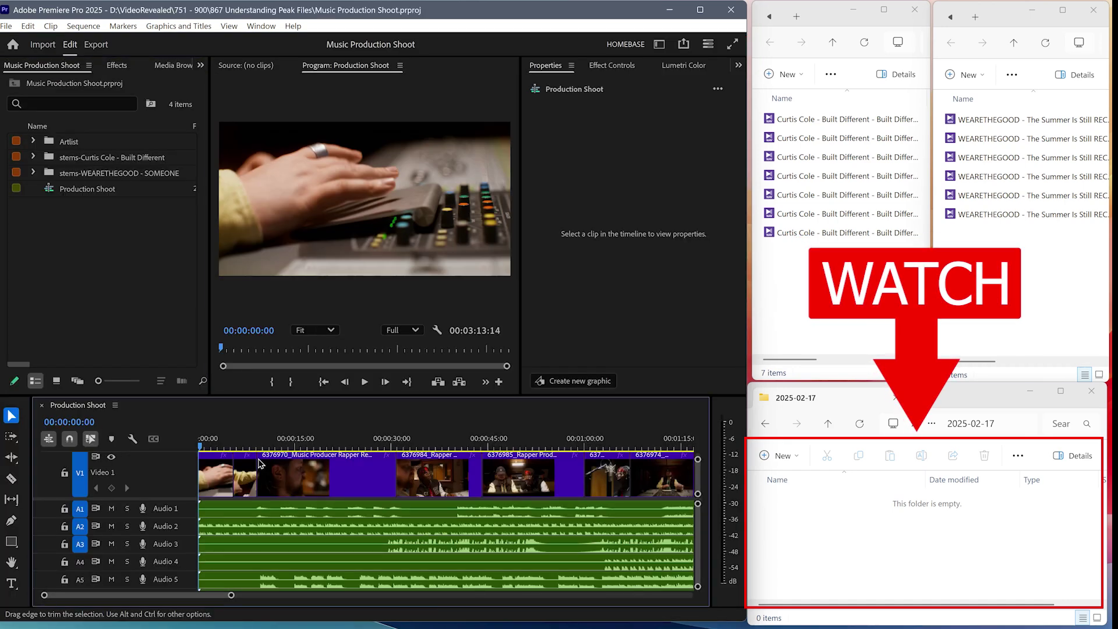
{"action": "key", "text": "backslash"}
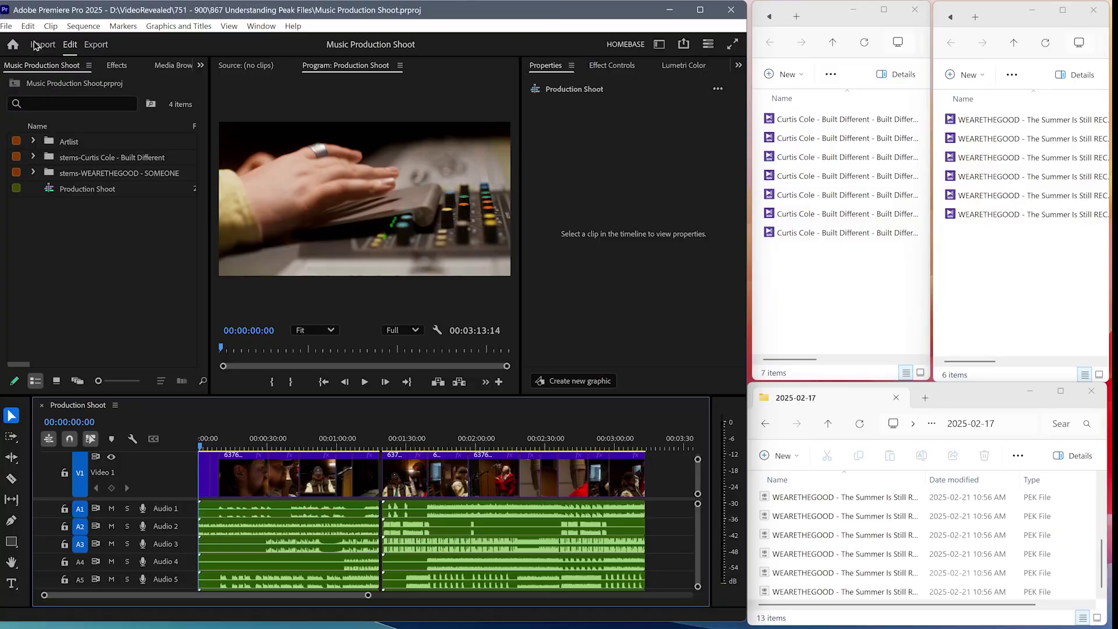
- Turn off automatic waveform generation during import in the Audio preferences
{"action": "left_click", "coordinate": [29, 26]}
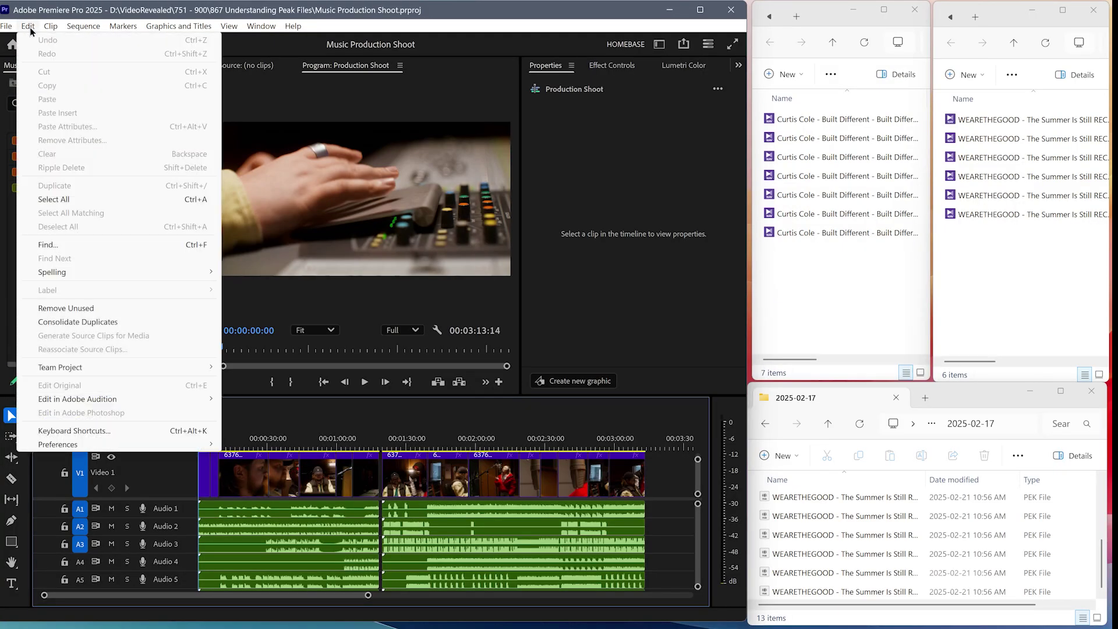
{"action": "mouse_move", "coordinate": [149, 448]}
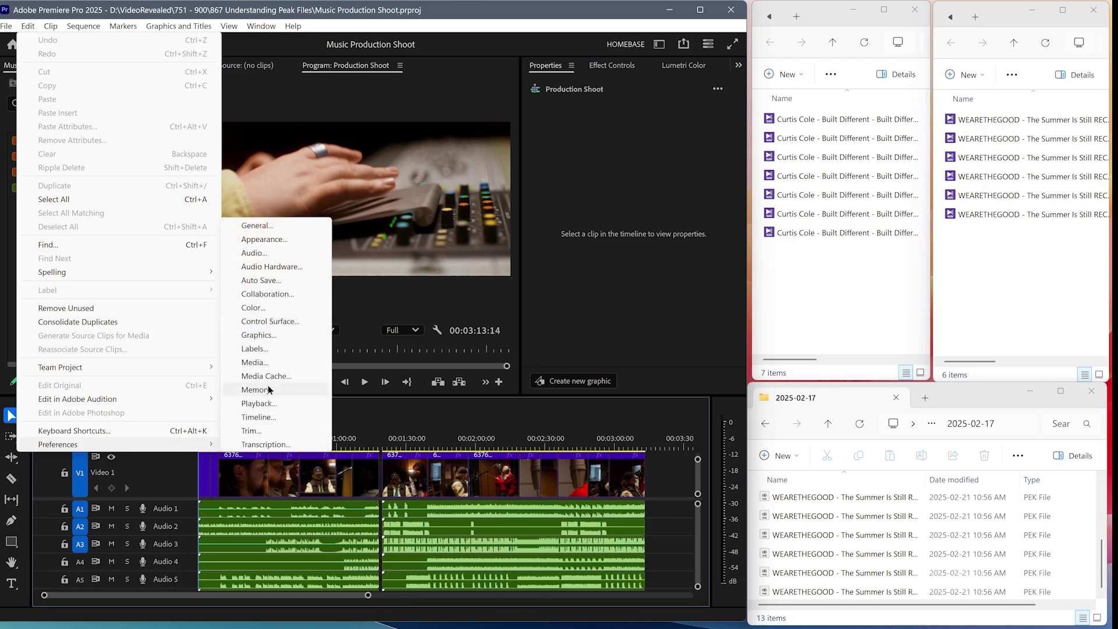
{"action": "left_click", "coordinate": [276, 255]}
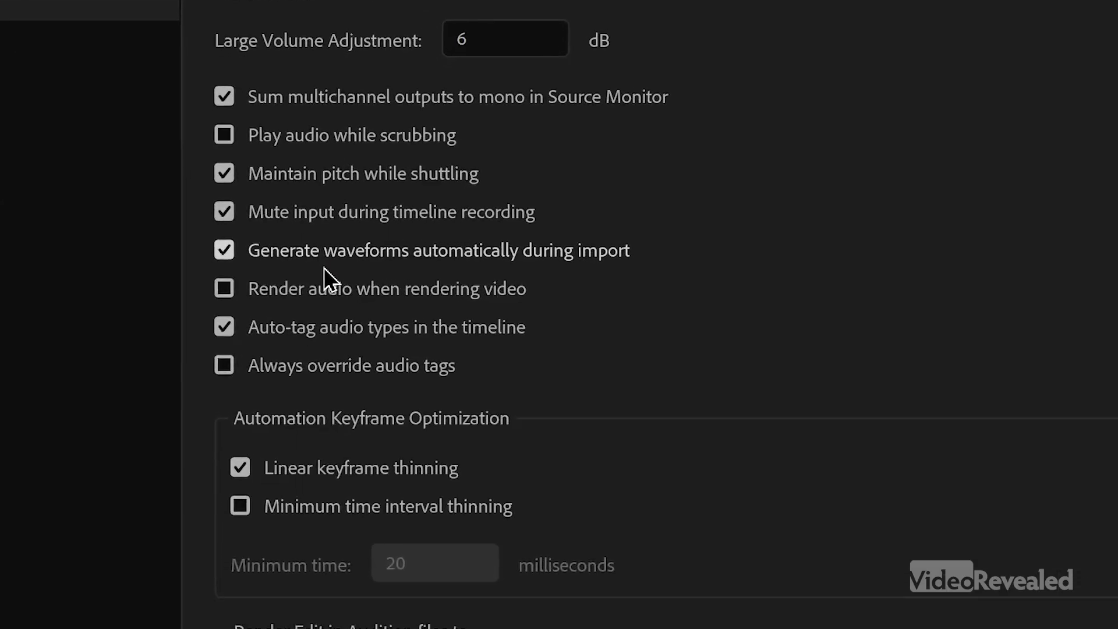
{"action": "left_click", "coordinate": [256, 251]}
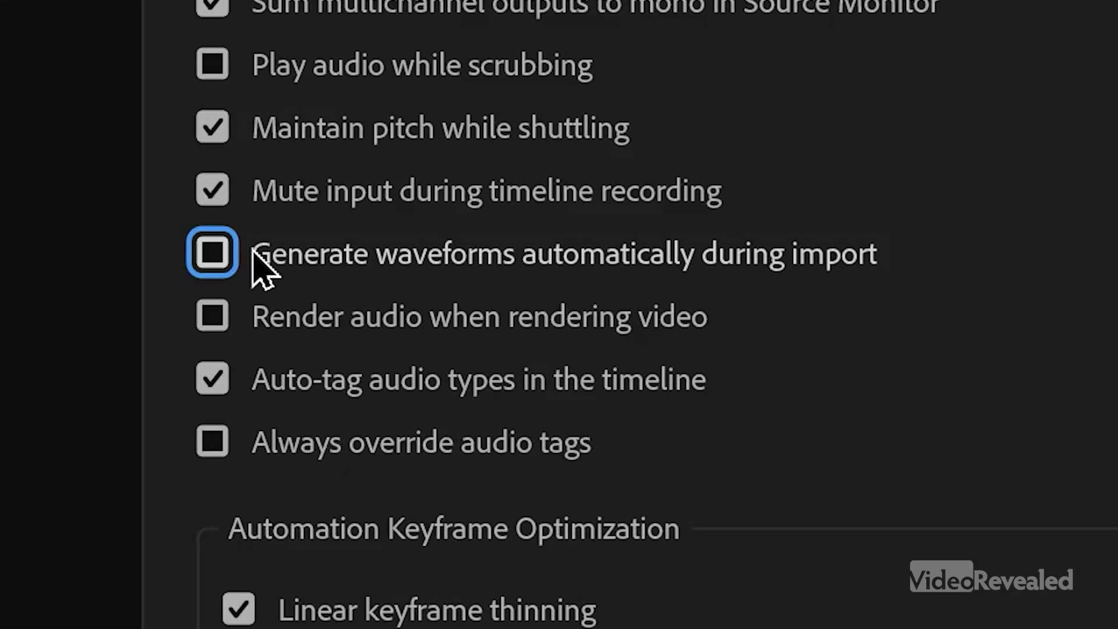
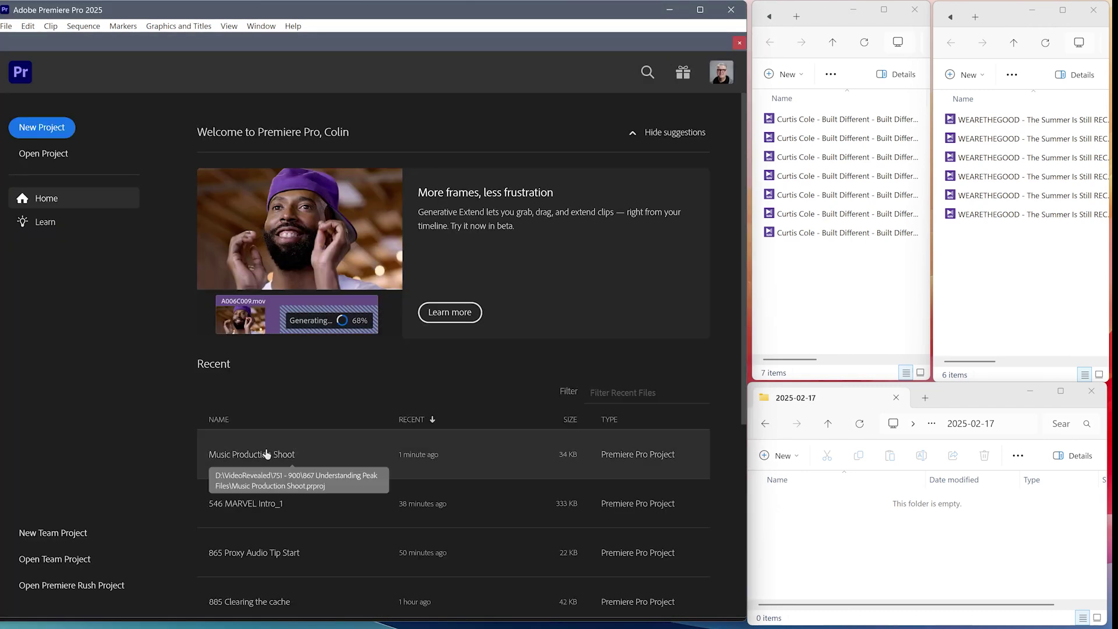
- Open the Music Production Shoot project again and play the first seconds of its sequence to generate audio waveforms
{"action": "left_click", "coordinate": [260, 460]}
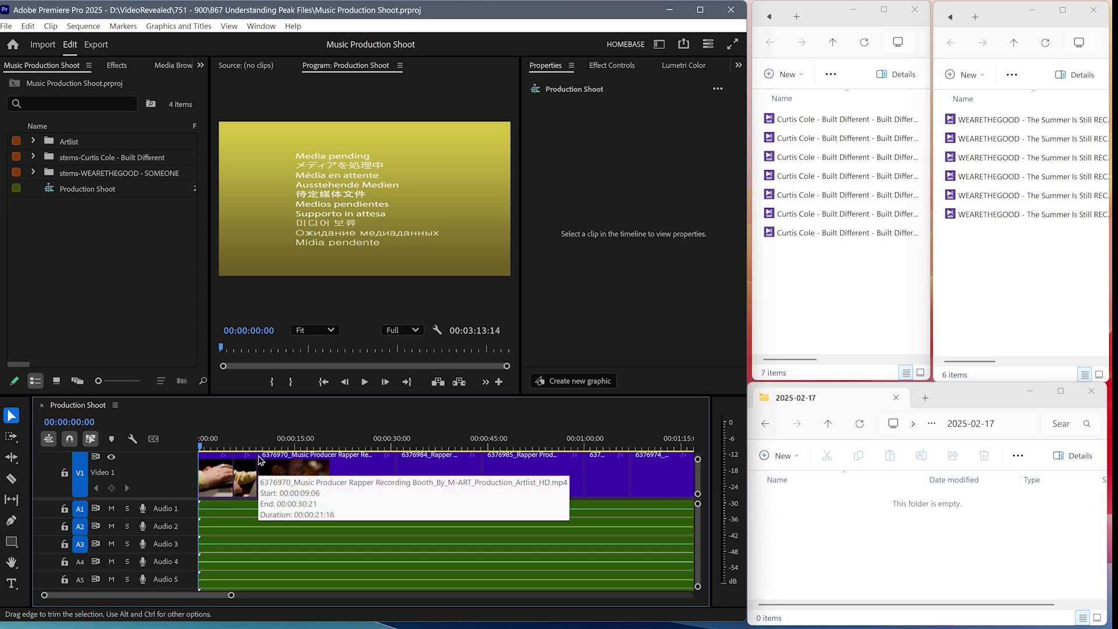
{"action": "key", "text": "backslash"}
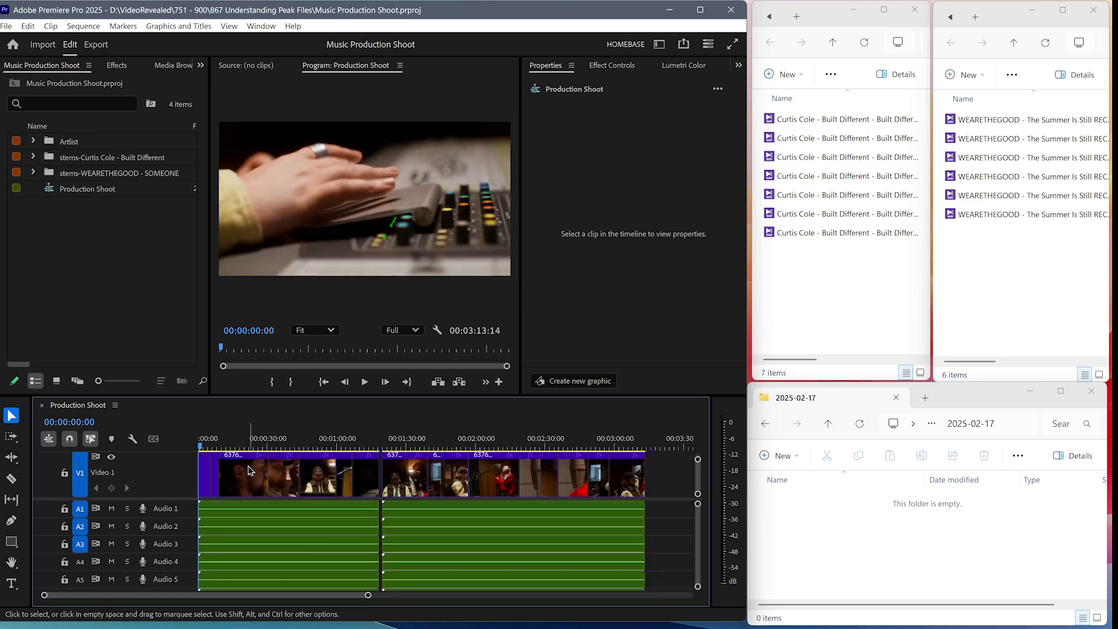
{"action": "key", "text": "space"}
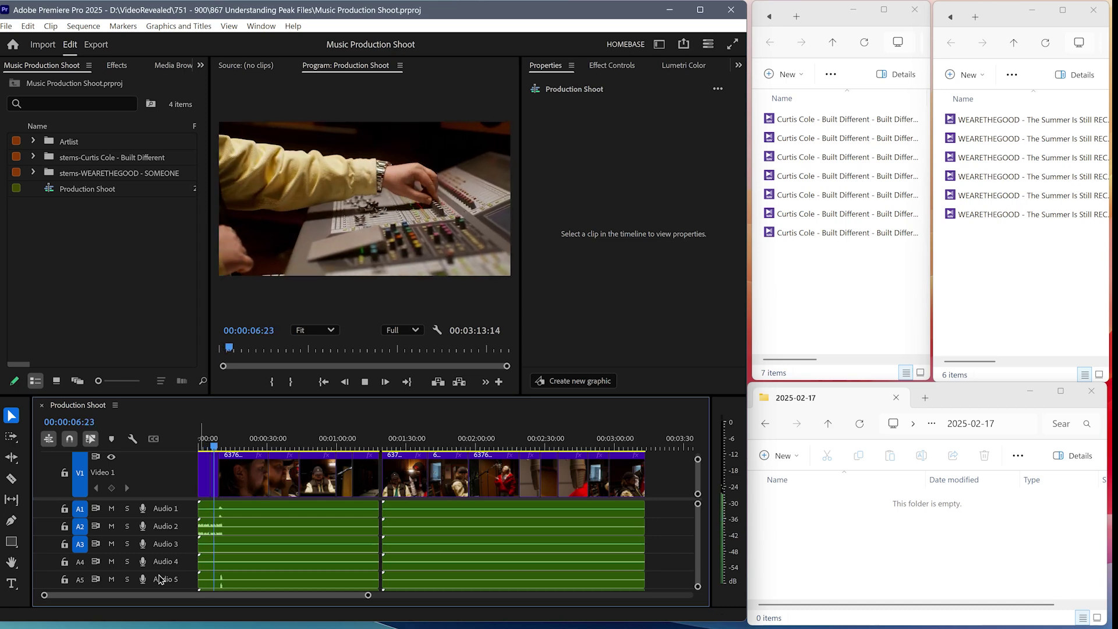
{"action": "key", "text": "space"}
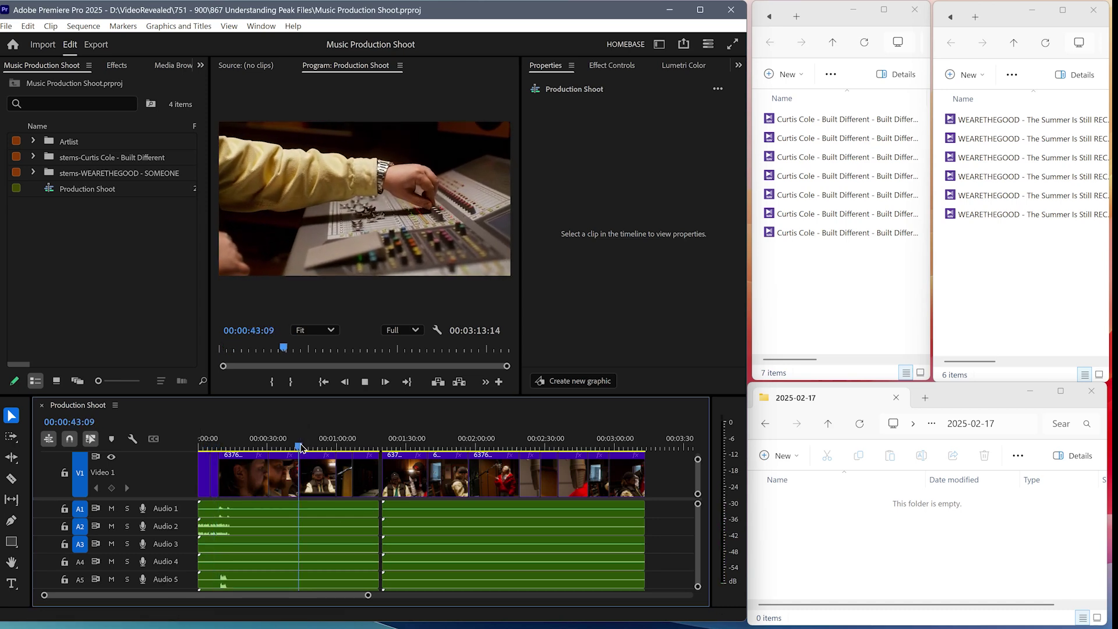
- Play short sections of the sequence from about 00:00:43, 00:01:50 and 00:02:35 to draw waveforms at those points
{"action": "key", "text": "space"}
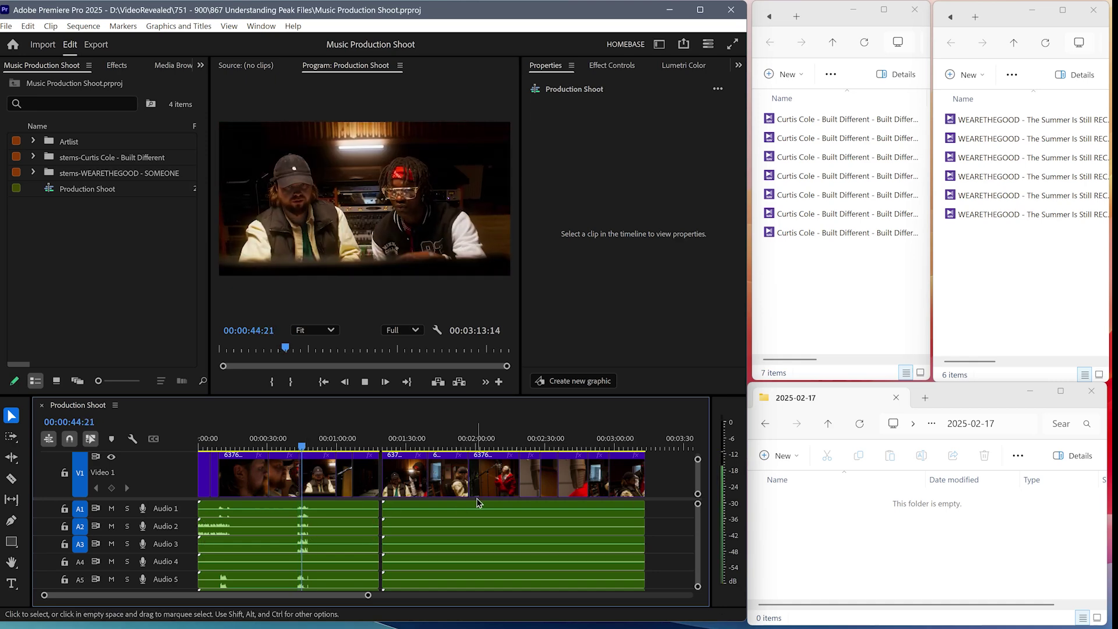
{"action": "left_click", "coordinate": [455, 444]}
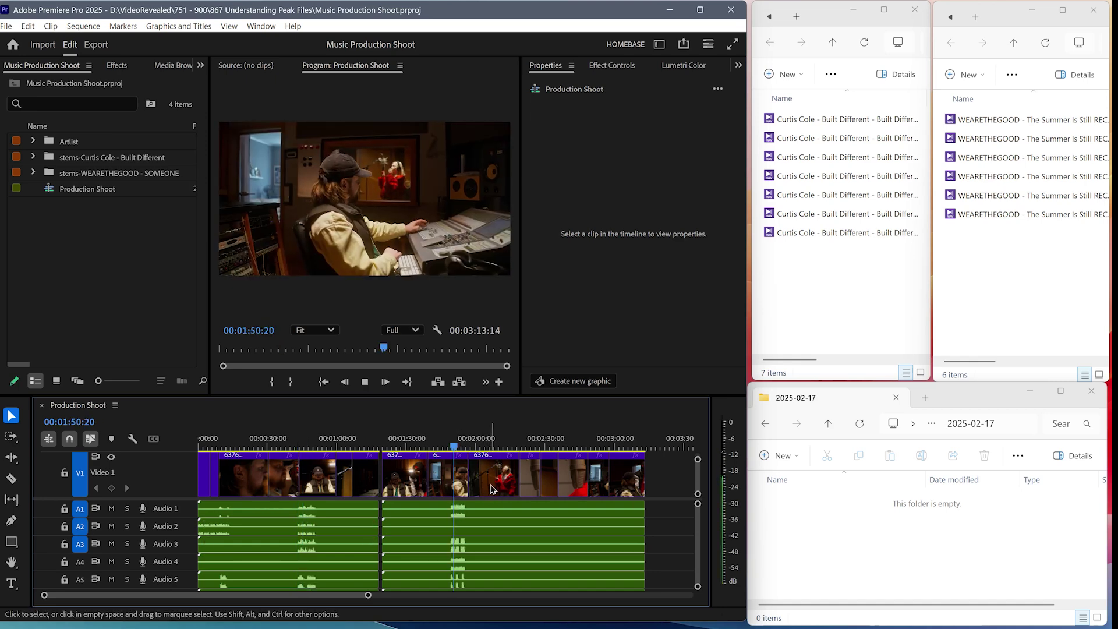
{"action": "key", "text": "space"}
{"action": "left_click", "coordinate": [559, 442]}
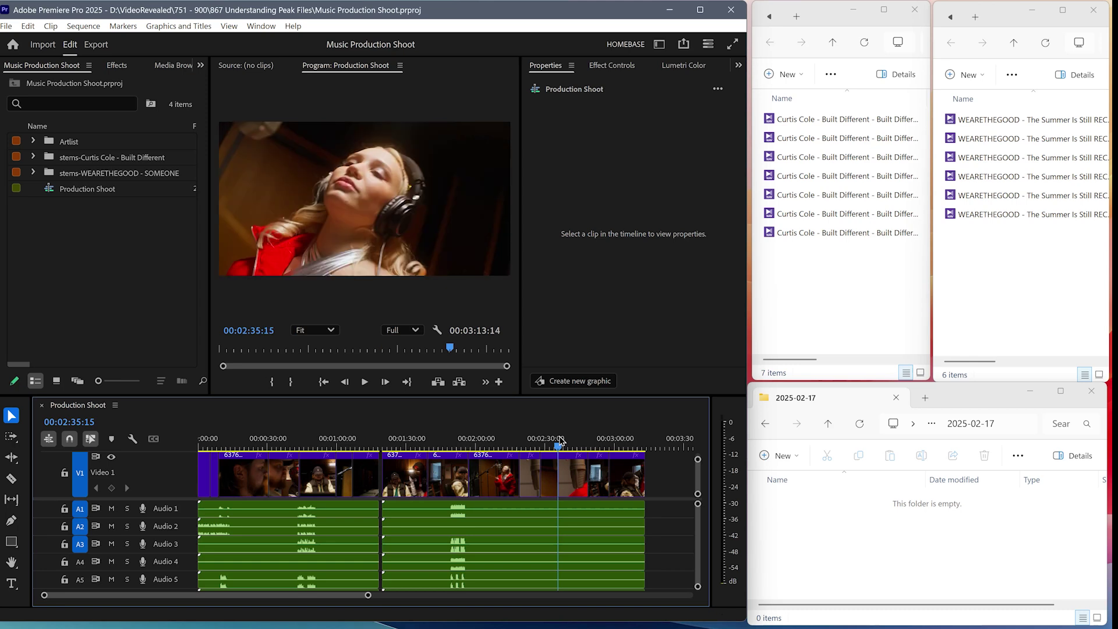
{"action": "key", "text": "space"}
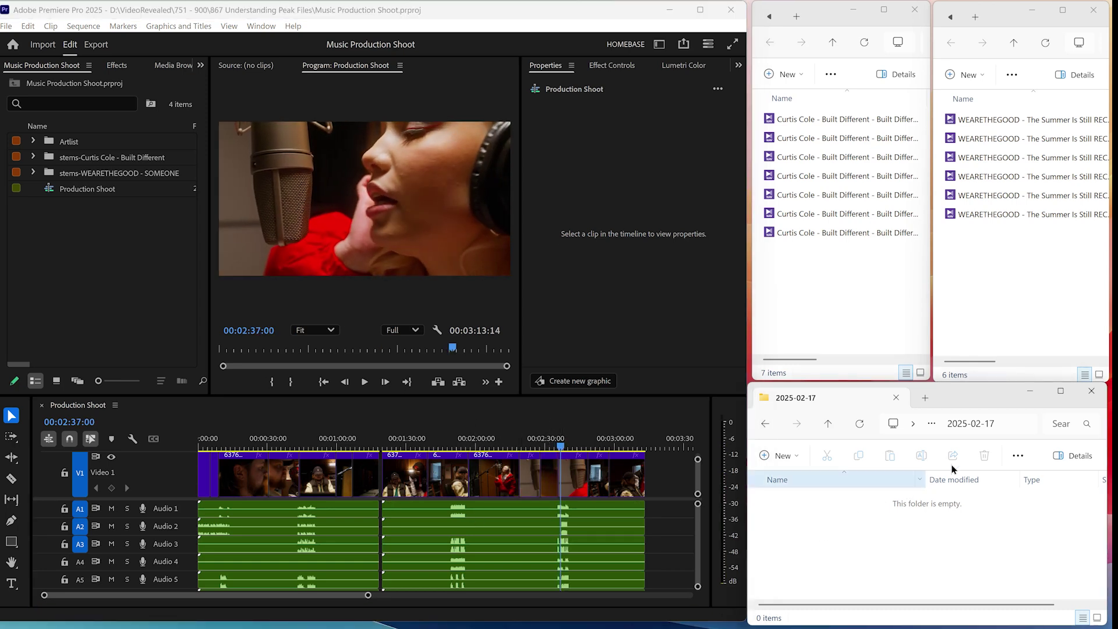
- Open the 2025-02-21 subfolder of Peak Files in File Explorer and browse its PEK files
{"action": "left_click", "coordinate": [828, 423]}
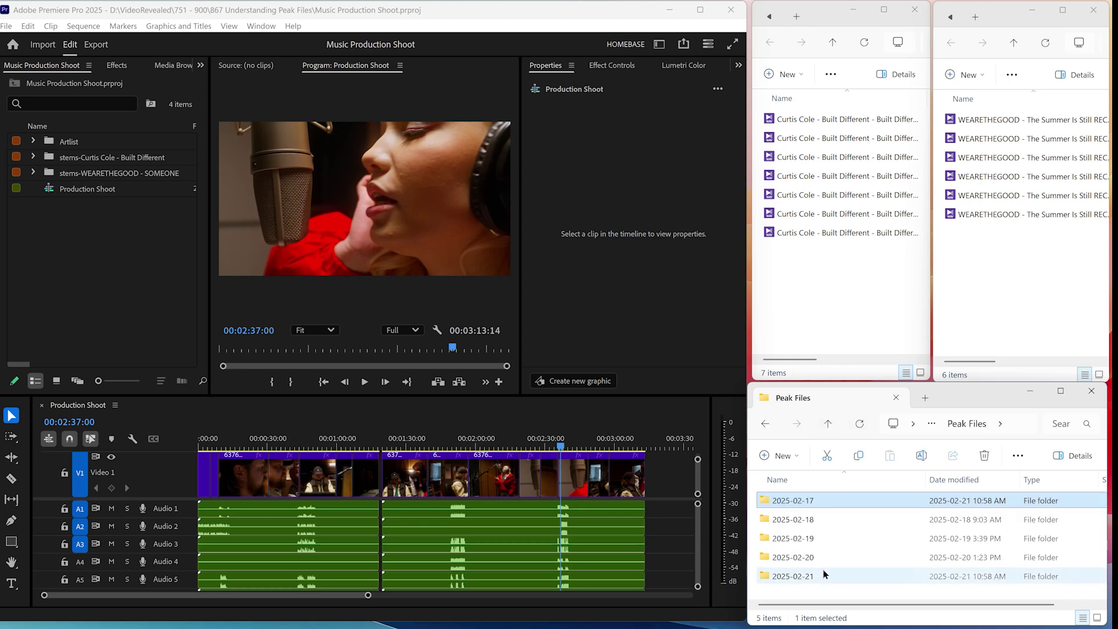
{"action": "double_click", "coordinate": [820, 570]}
{"action": "scroll", "coordinate": [819, 569], "scroll_direction": "down", "scroll_amount": 3}
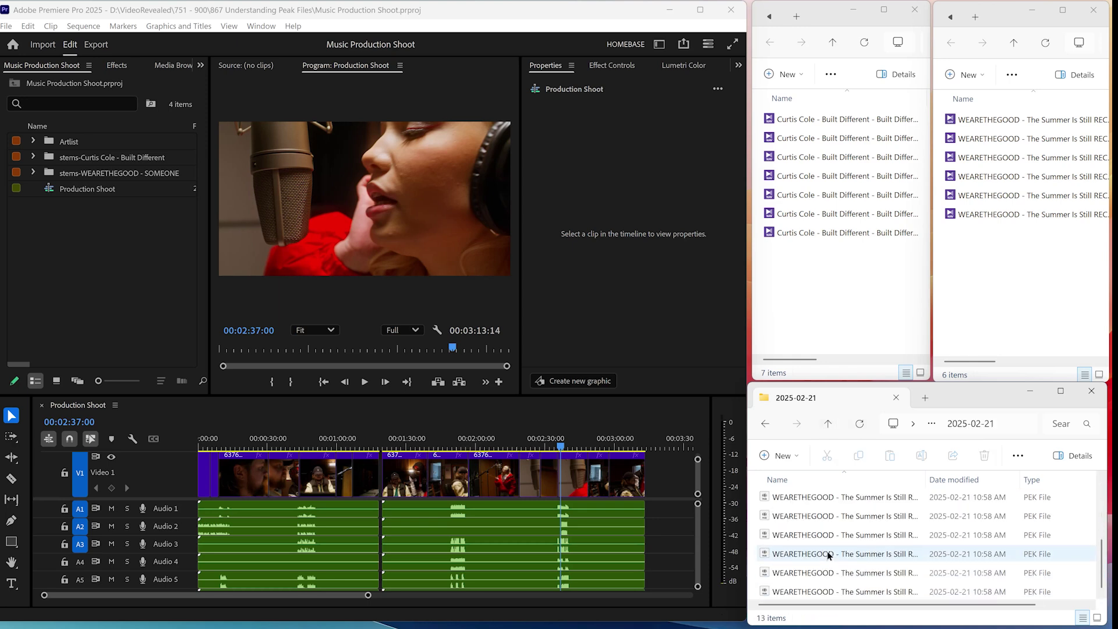
- Save .cfa and .pek cache files next to the original media and turn on automatic waveform generation during import in the preferences
{"action": "scroll", "coordinate": [830, 554], "scroll_direction": "up", "scroll_amount": 3}
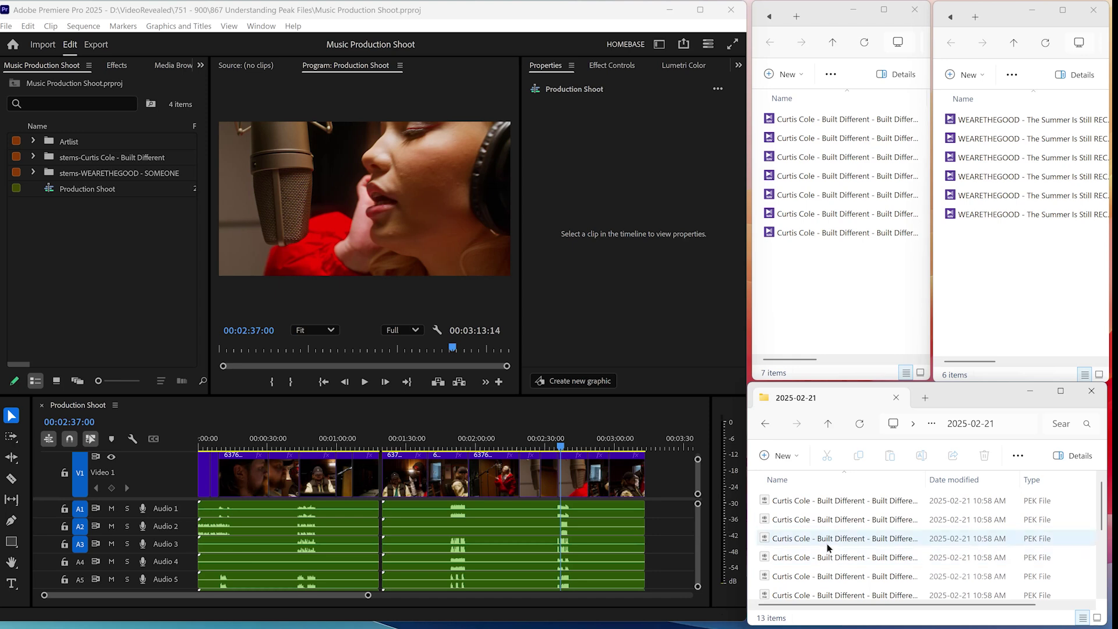
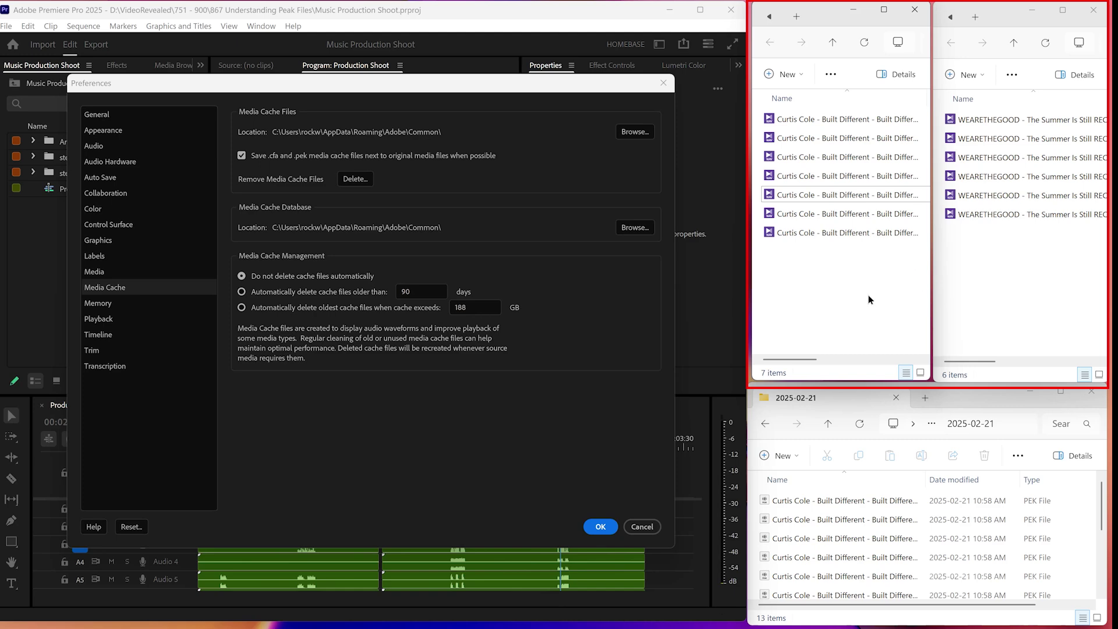
{"action": "left_click", "coordinate": [600, 527]}
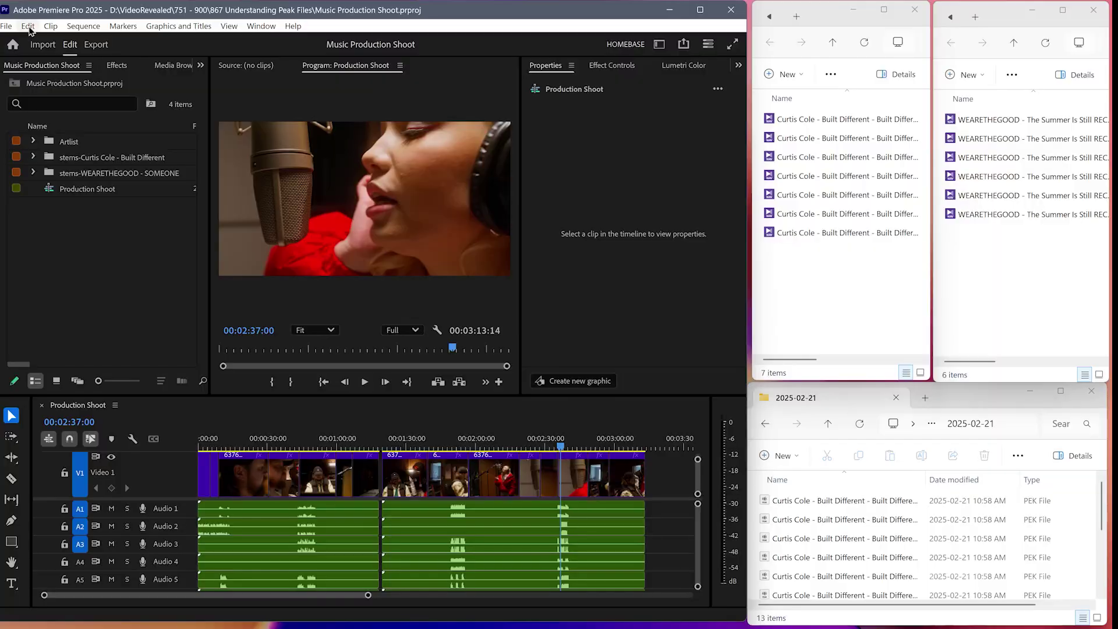
{"action": "left_click", "coordinate": [28, 25]}
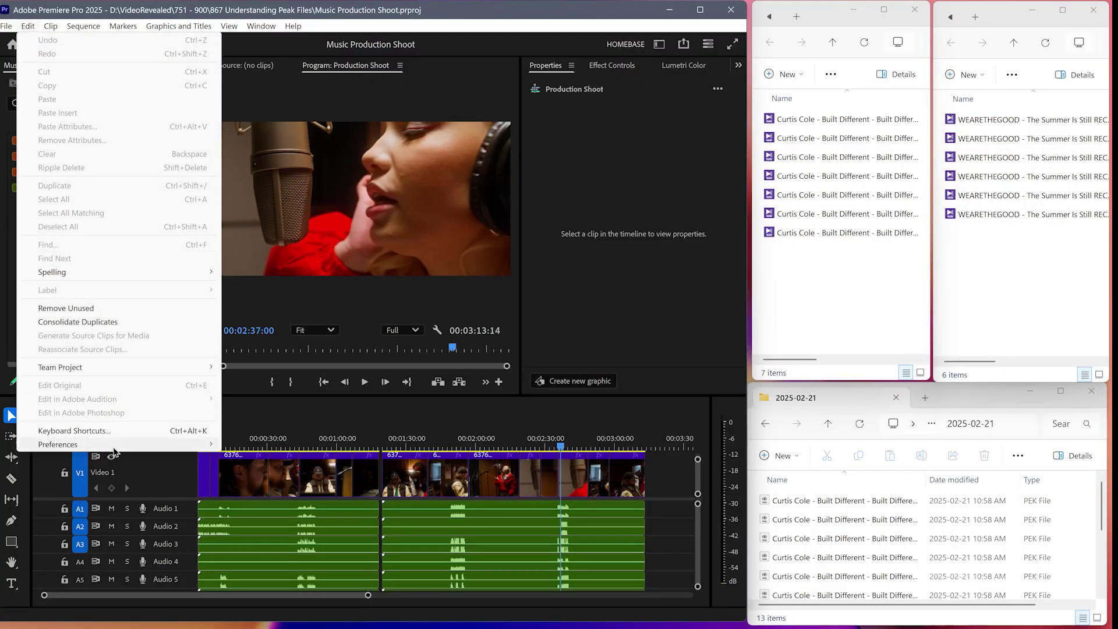
{"action": "mouse_move", "coordinate": [124, 444]}
{"action": "left_click", "coordinate": [256, 253]}
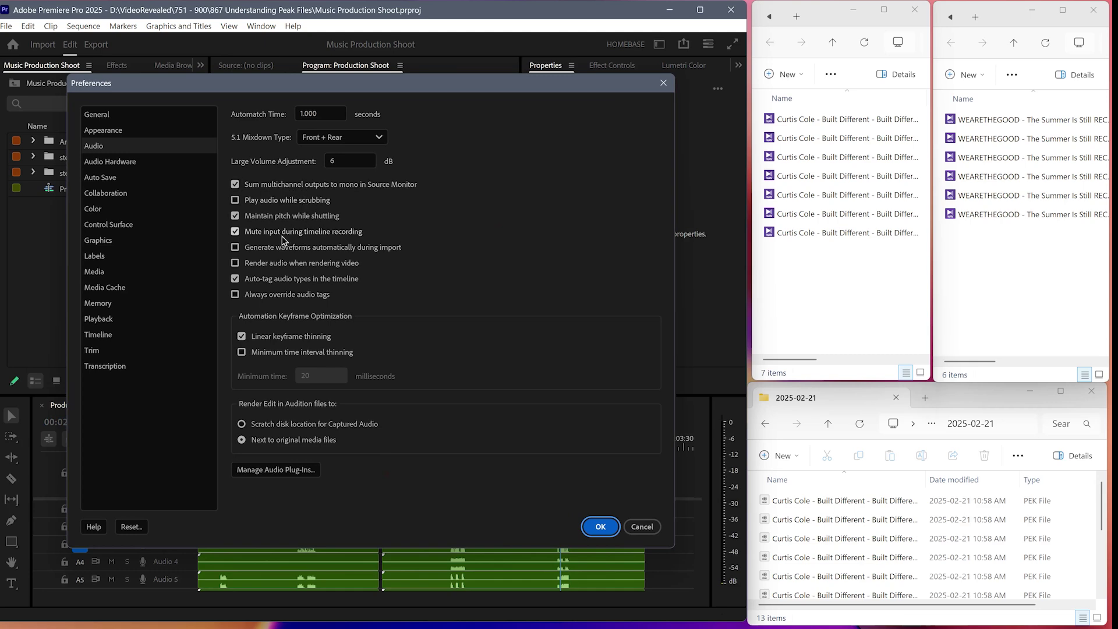
{"action": "left_click", "coordinate": [601, 527]}
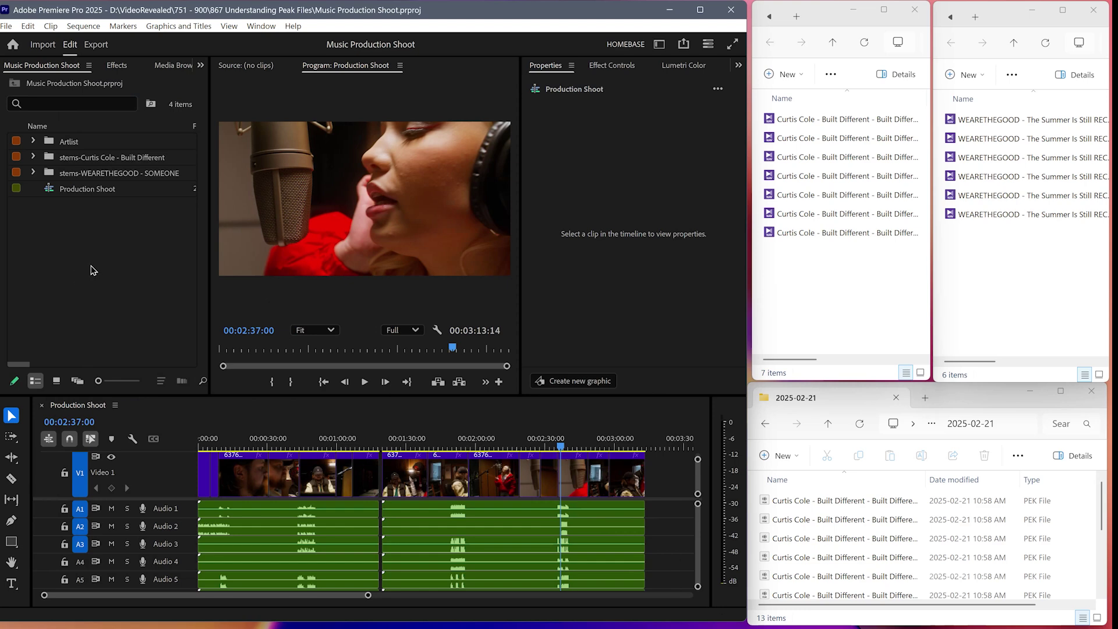
- Close Premiere Pro and delete all PEK files from the 2025-02-21 folder
{"action": "left_click", "coordinate": [33, 173]}
{"action": "left_click", "coordinate": [33, 157]}
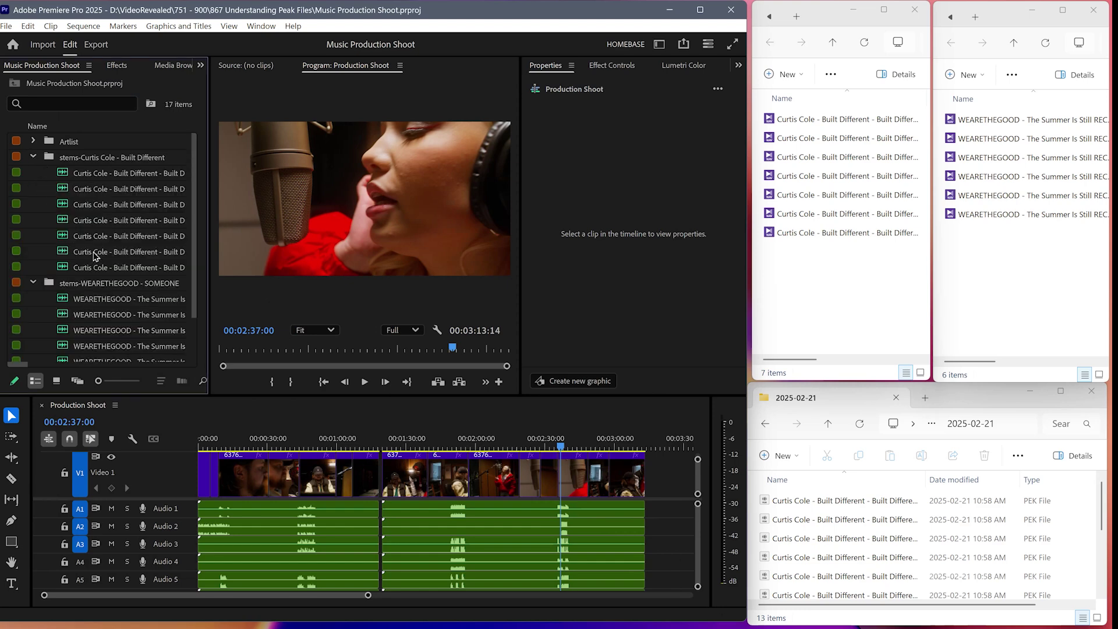
{"action": "left_click", "coordinate": [732, 9]}
{"action": "left_click", "coordinate": [859, 544]}
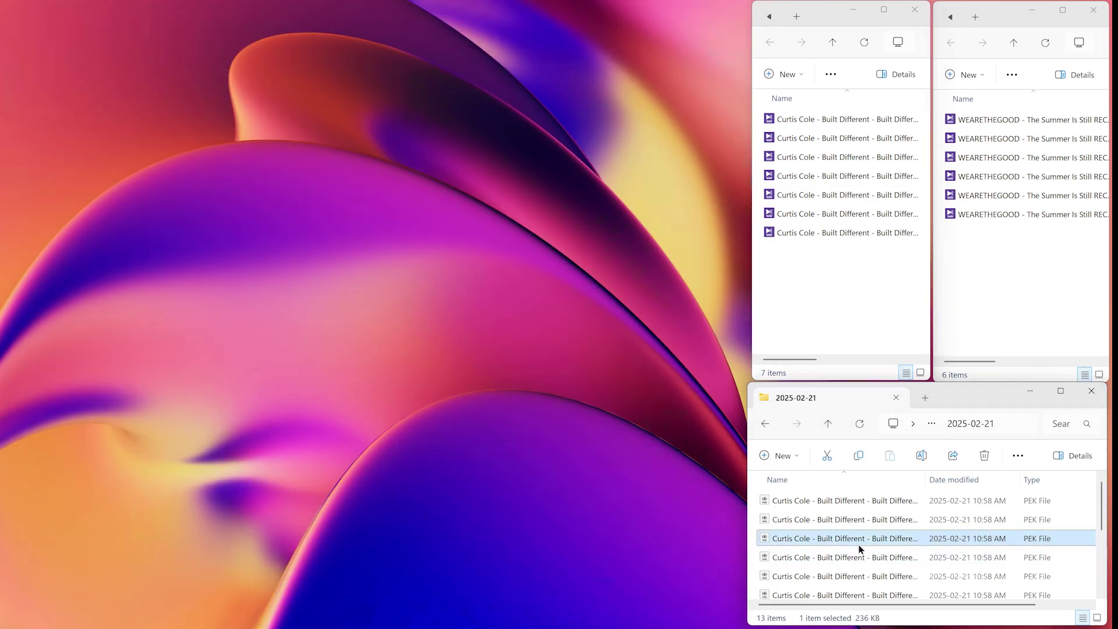
{"action": "key", "text": "ctrl+a"}
{"action": "key", "text": "Delete"}
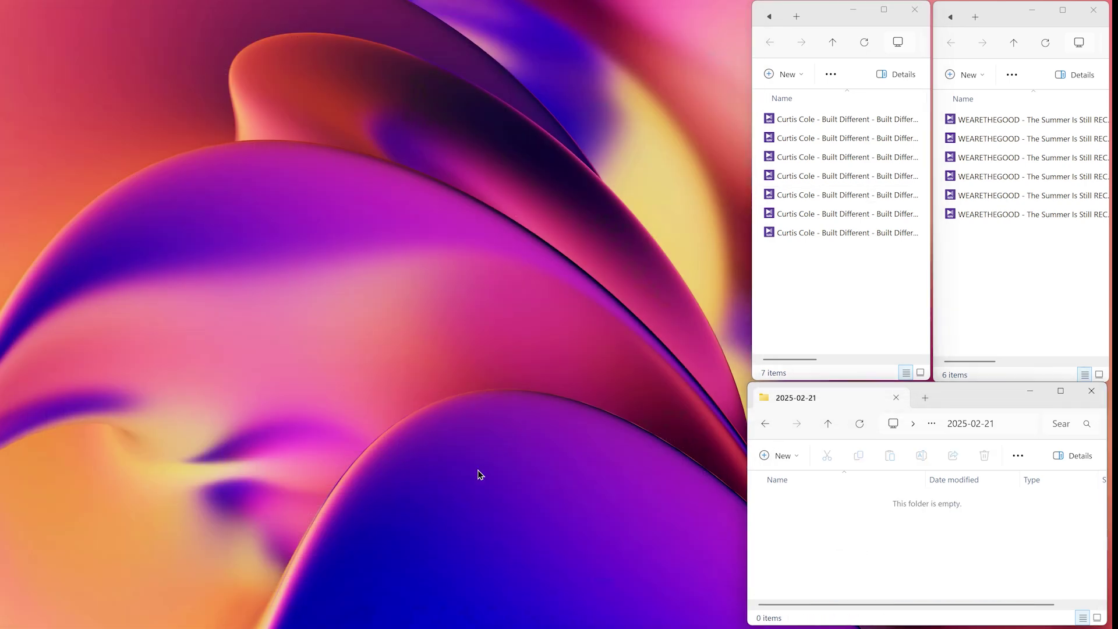
- Relaunch Premiere Pro, reopen the Music Production Shoot project and select a PEK file beside the Built Different stems
{"action": "left_click", "coordinate": [381, 613]}
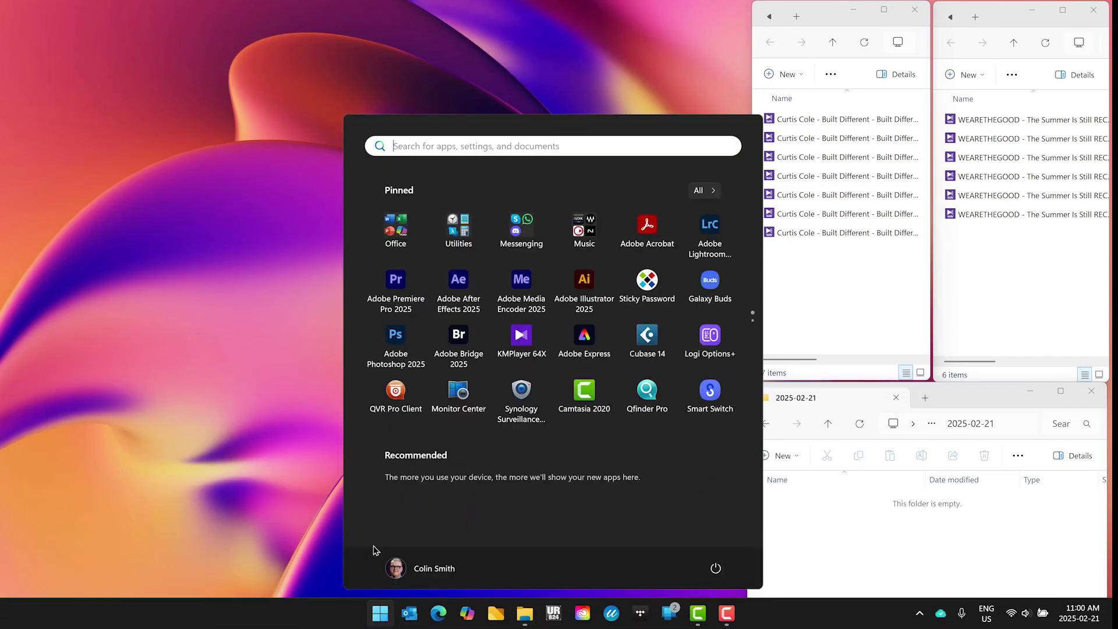
{"action": "left_click", "coordinate": [393, 303]}
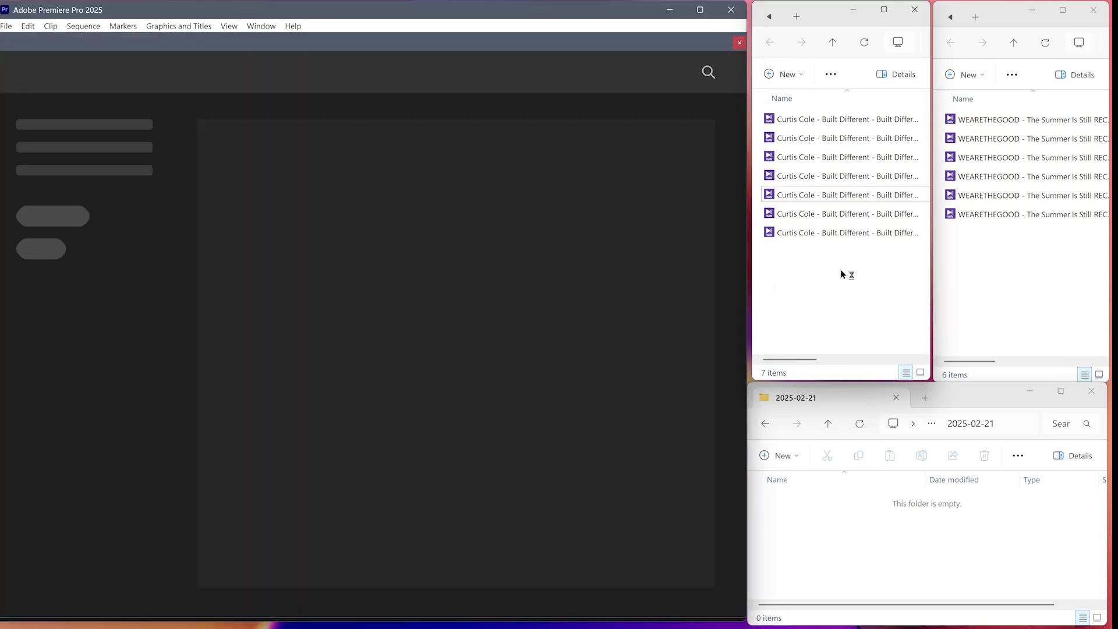
{"action": "left_click", "coordinate": [1016, 252]}
{"action": "left_click", "coordinate": [827, 309]}
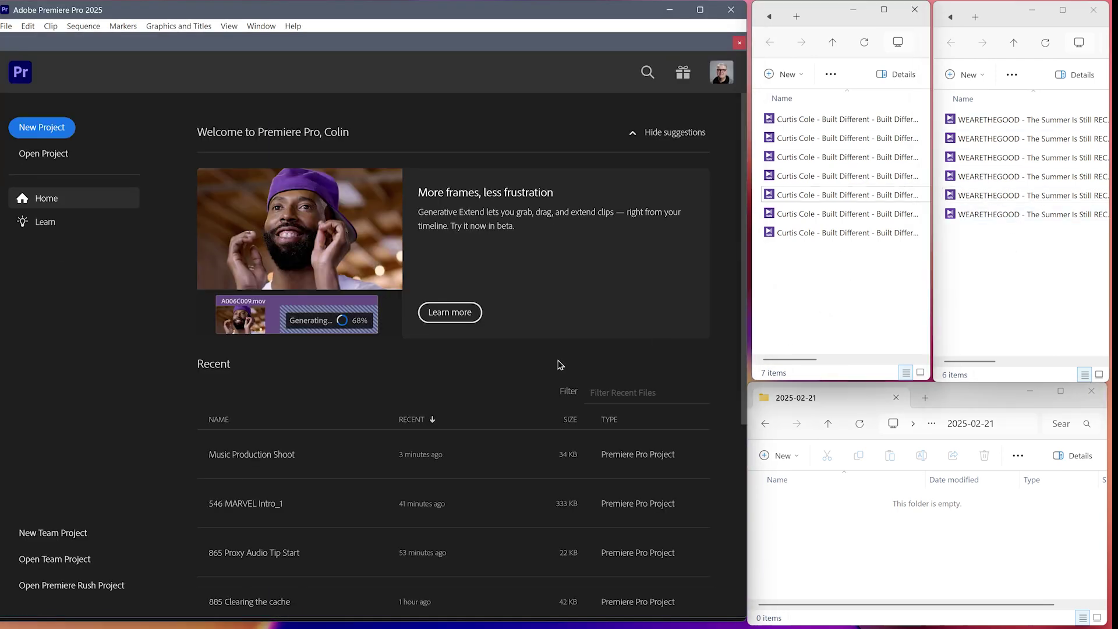
{"action": "left_click", "coordinate": [246, 456]}
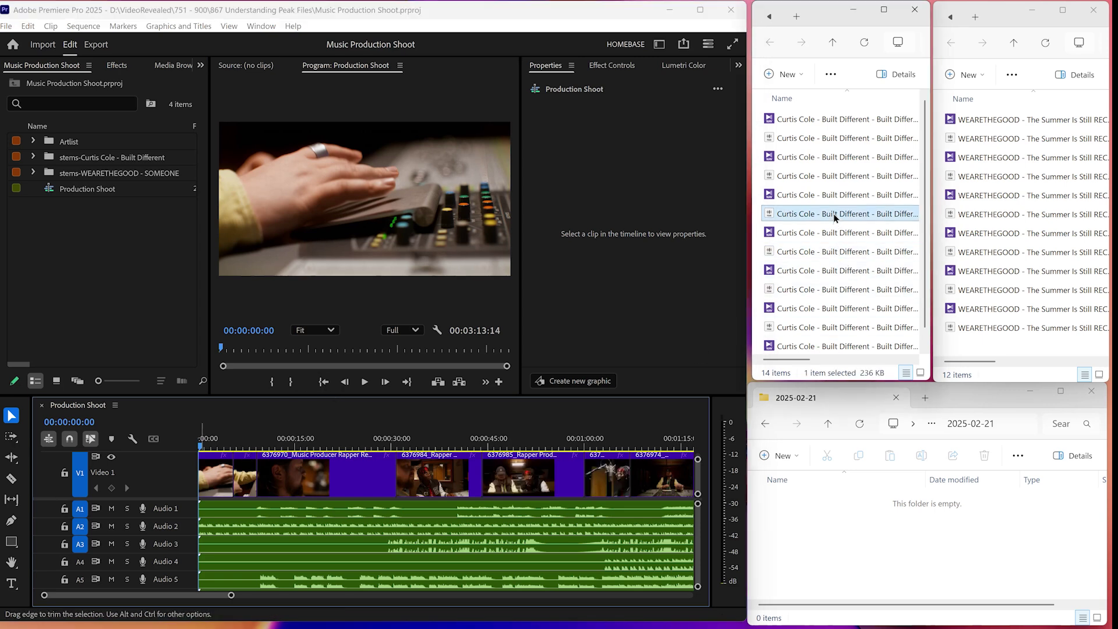
{"action": "left_click", "coordinate": [826, 176]}
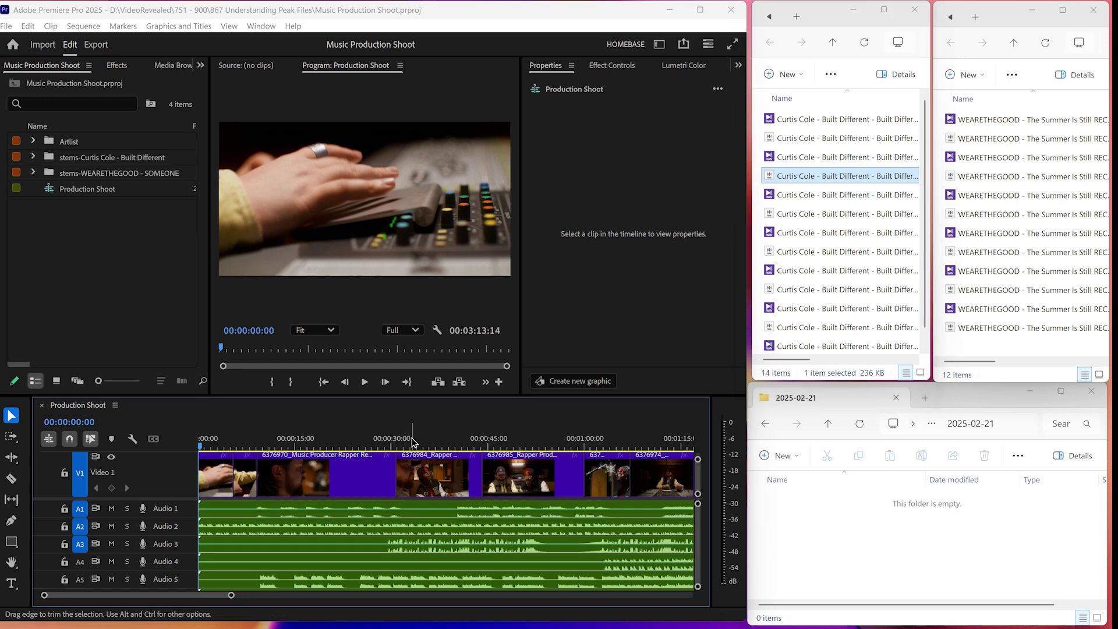
- Inspect the audio waveforms along the whole Production Shoot sequence, moving the playhead to about 00:02:17
{"action": "left_click", "coordinate": [413, 443]}
{"action": "key", "text": "minus"}
{"action": "left_click", "coordinate": [530, 441]}
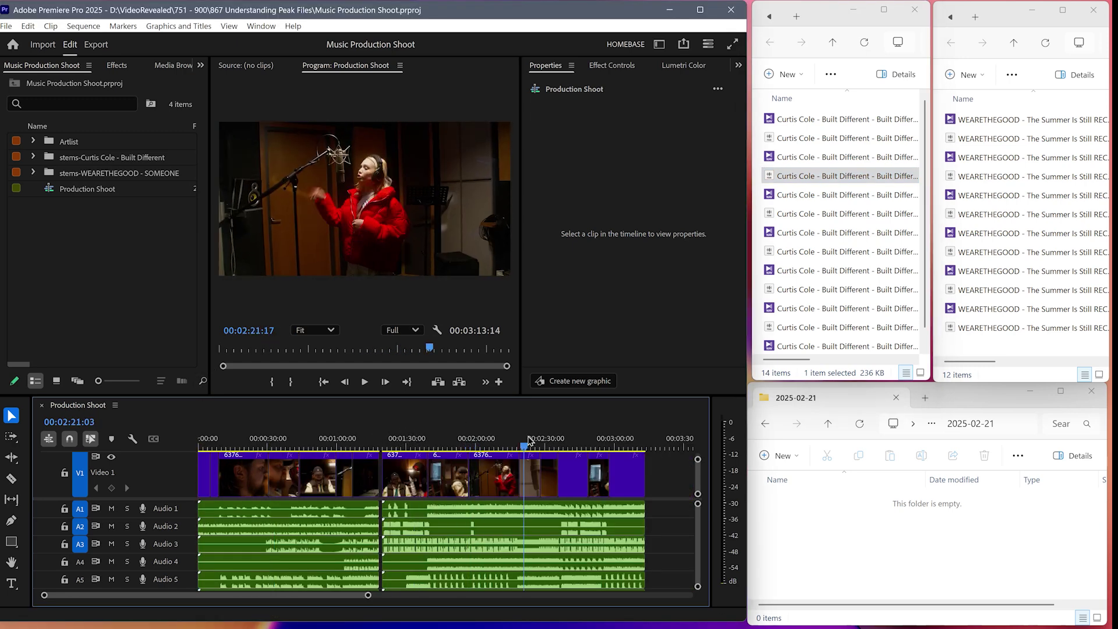
{"action": "key", "text": "Up"}
{"action": "key", "text": "space"}
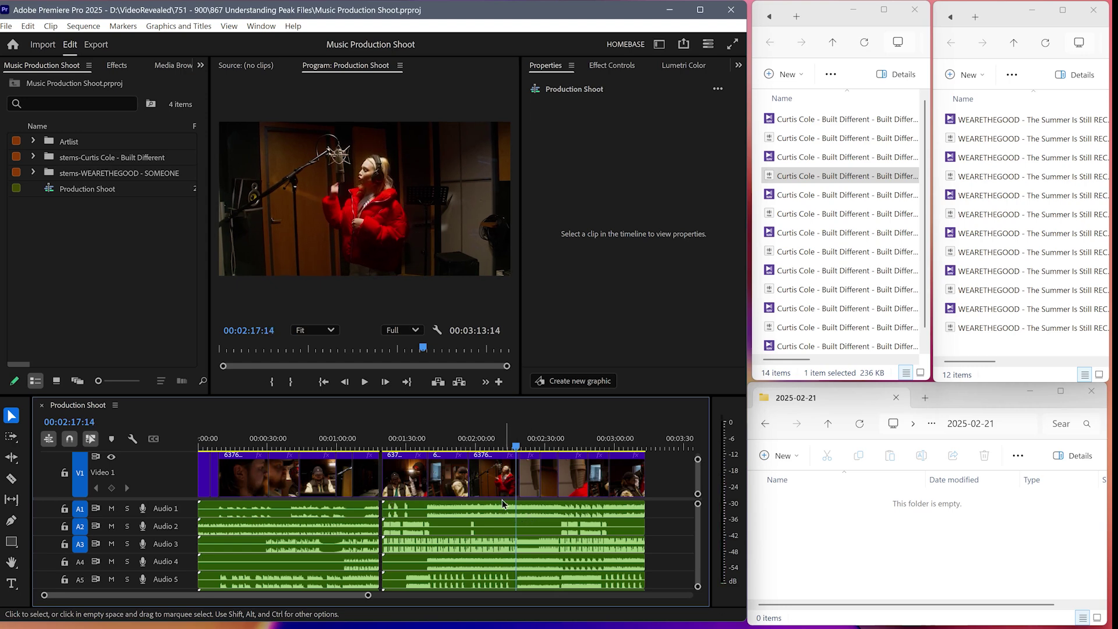
- Expand the two stems bins in the project and compare their clips with the files in the File Explorer folders
{"action": "left_click", "coordinate": [32, 157]}
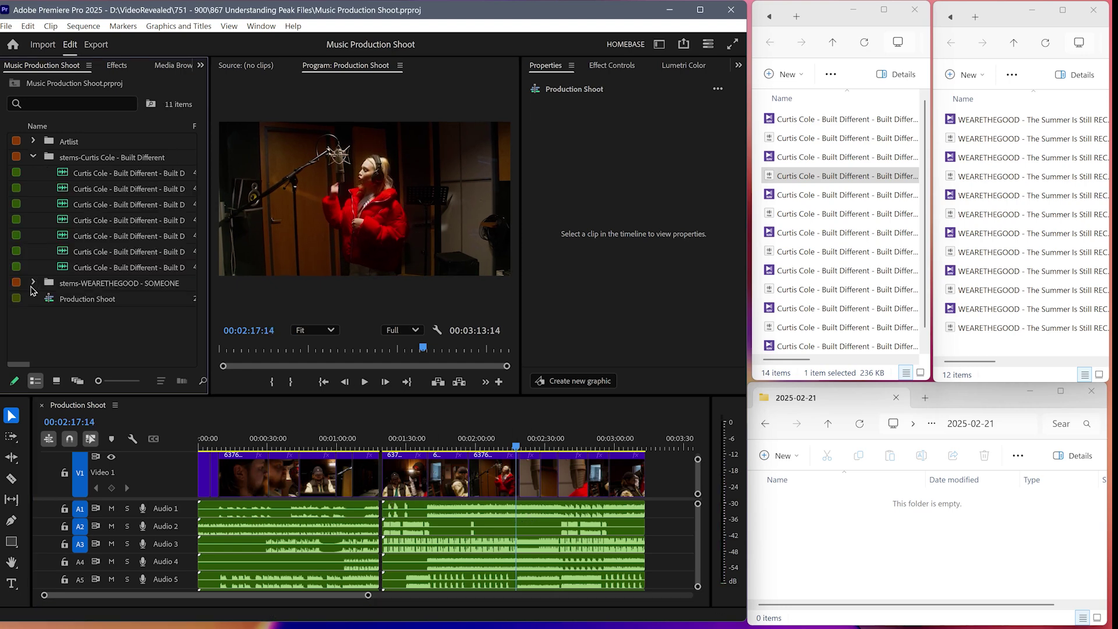
{"action": "left_click", "coordinate": [33, 283]}
{"action": "left_click", "coordinate": [846, 505]}
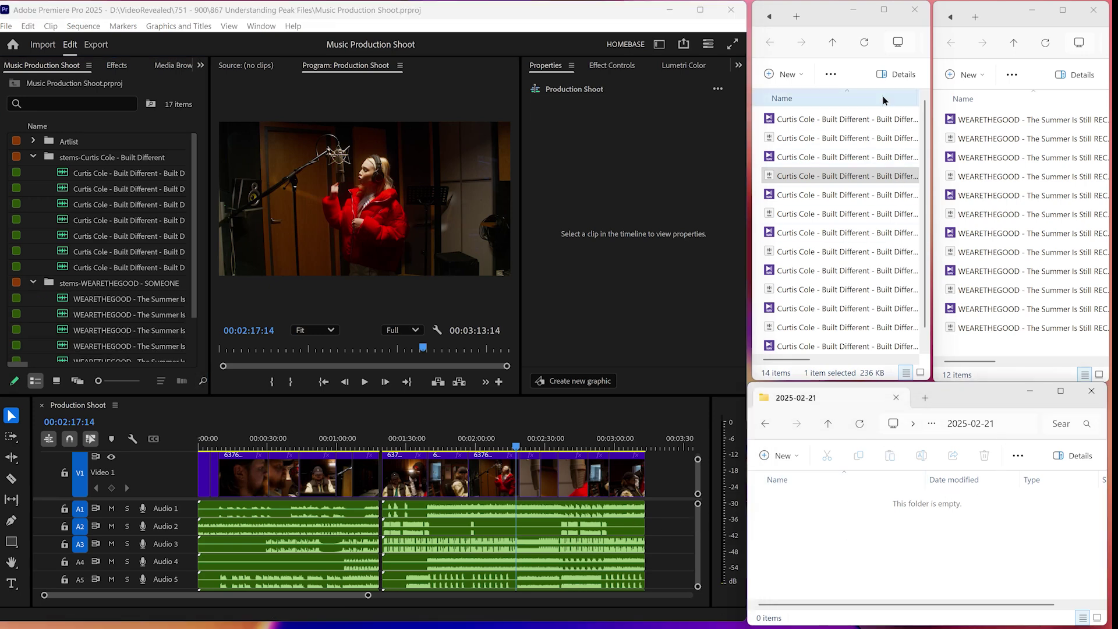
{"action": "left_click", "coordinate": [844, 22]}
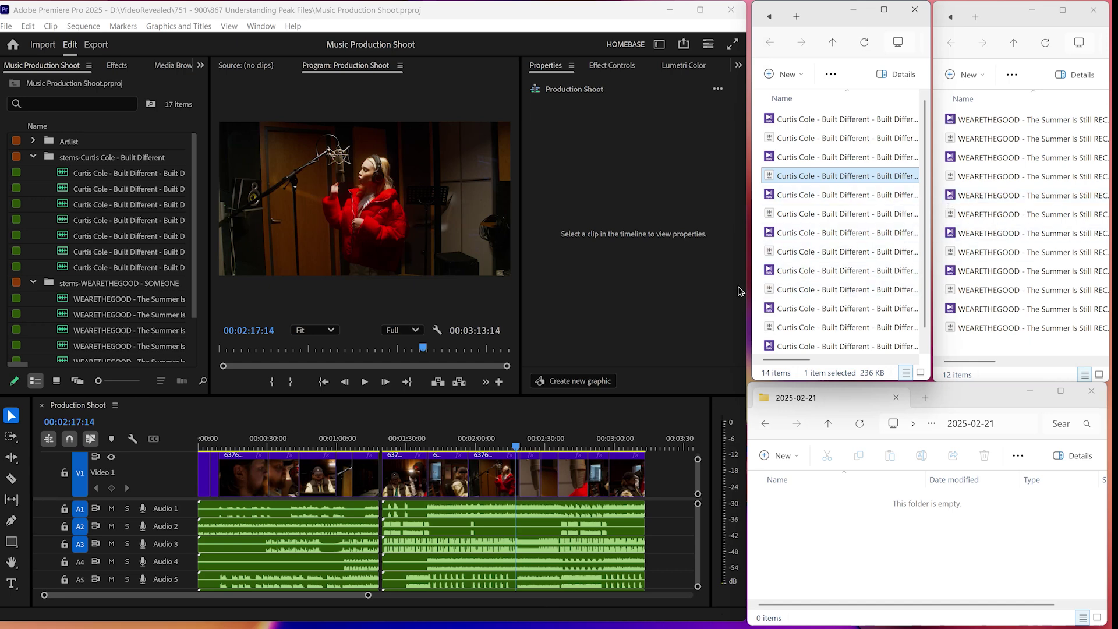
{"action": "scroll", "coordinate": [829, 267], "scroll_direction": "down", "scroll_amount": 1}
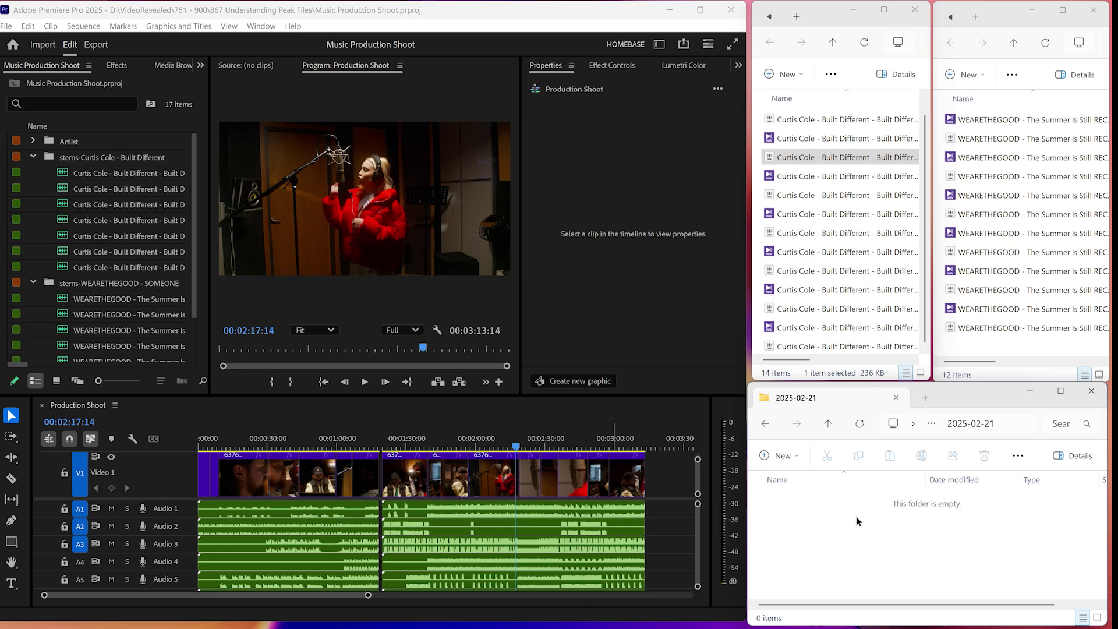
- Maximize the 2025-02-21 folder window and go up through Peak Files to Adobe's Common folder
{"action": "left_click", "coordinate": [1063, 394]}
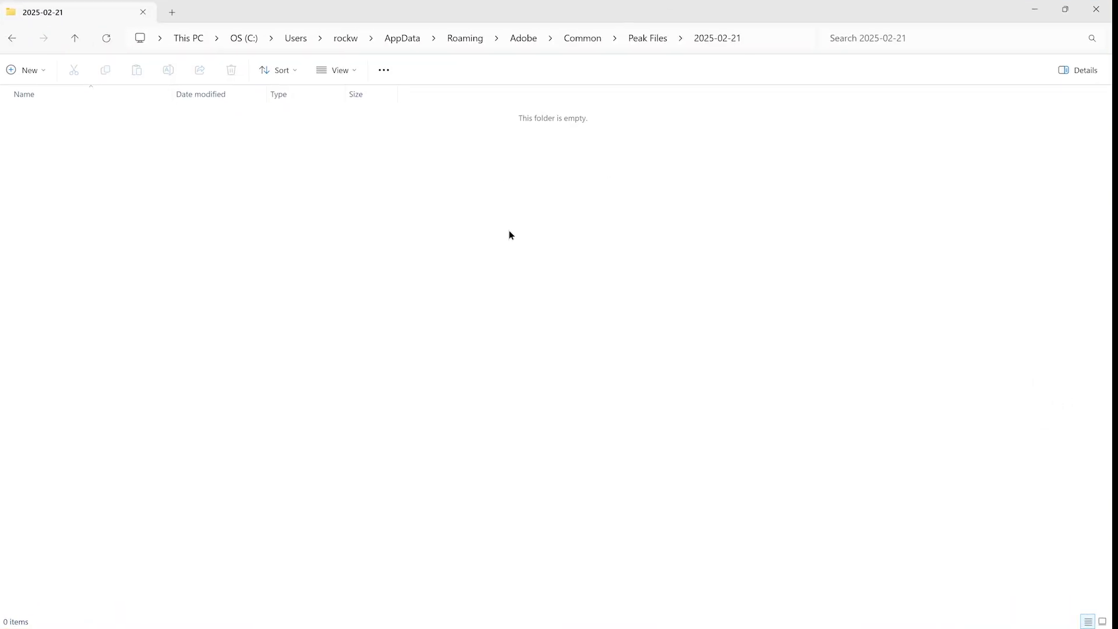
{"action": "left_click", "coordinate": [73, 39]}
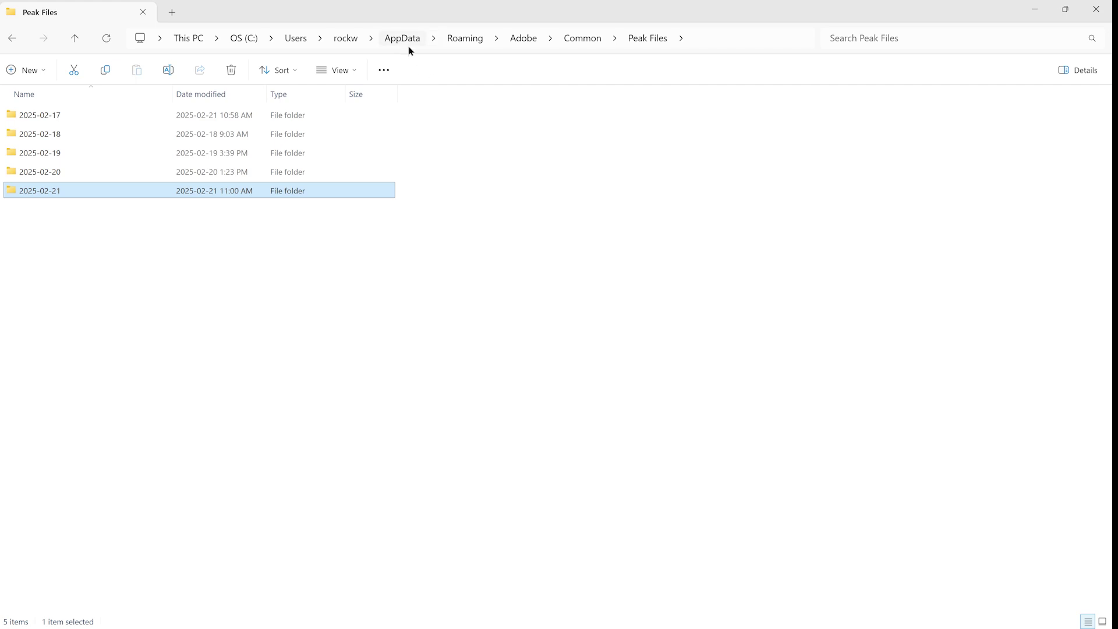
{"action": "left_click", "coordinate": [476, 46]}
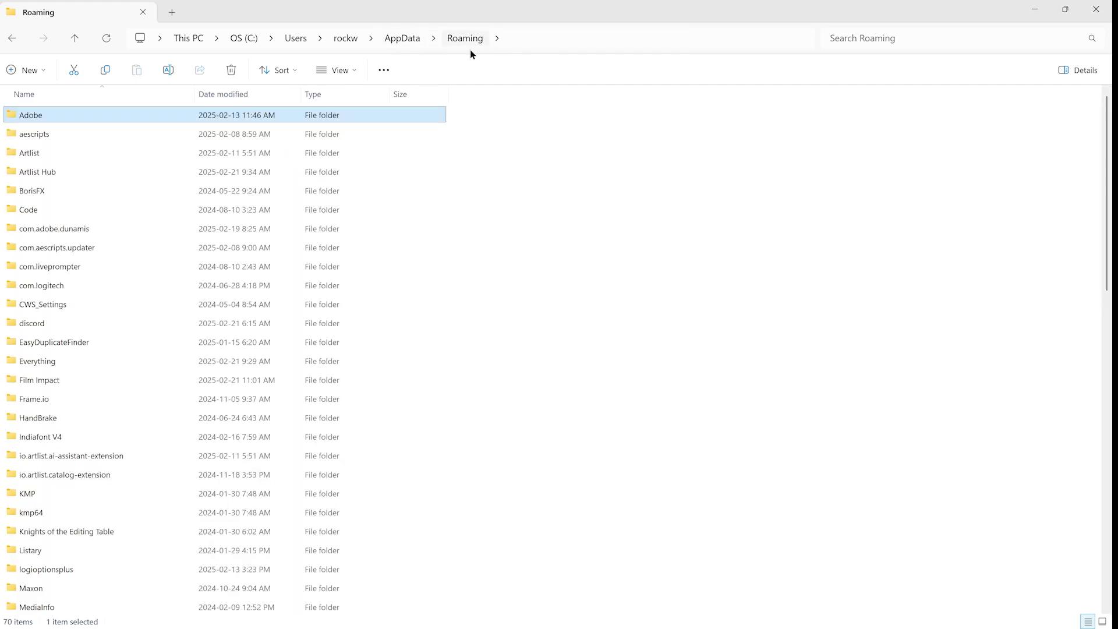
{"action": "key", "text": "alt+Left"}
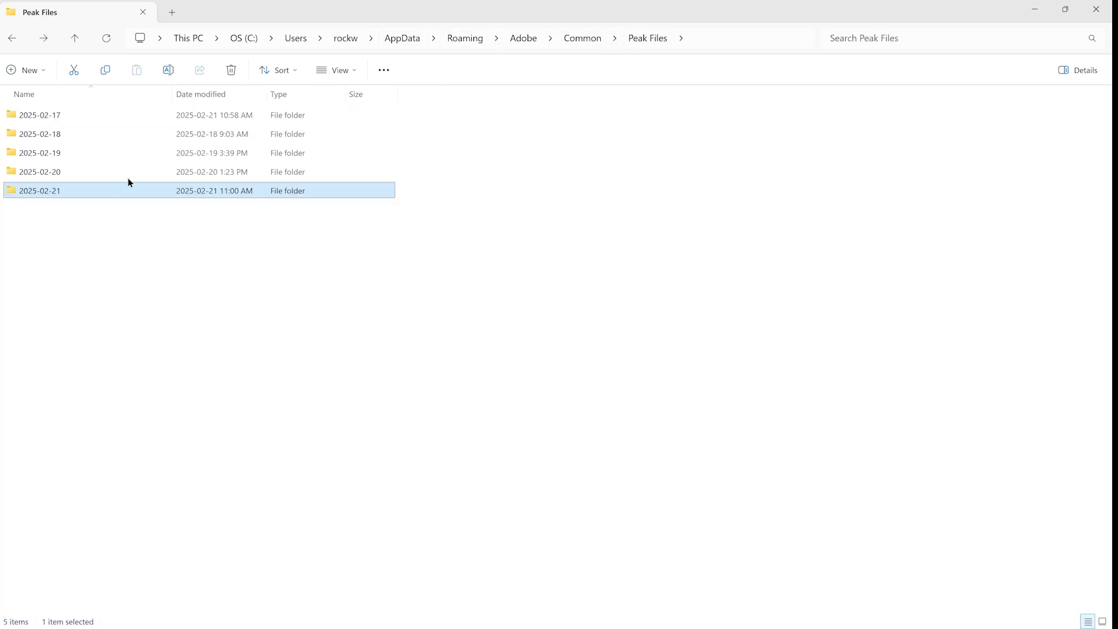
{"action": "left_click", "coordinate": [592, 37]}
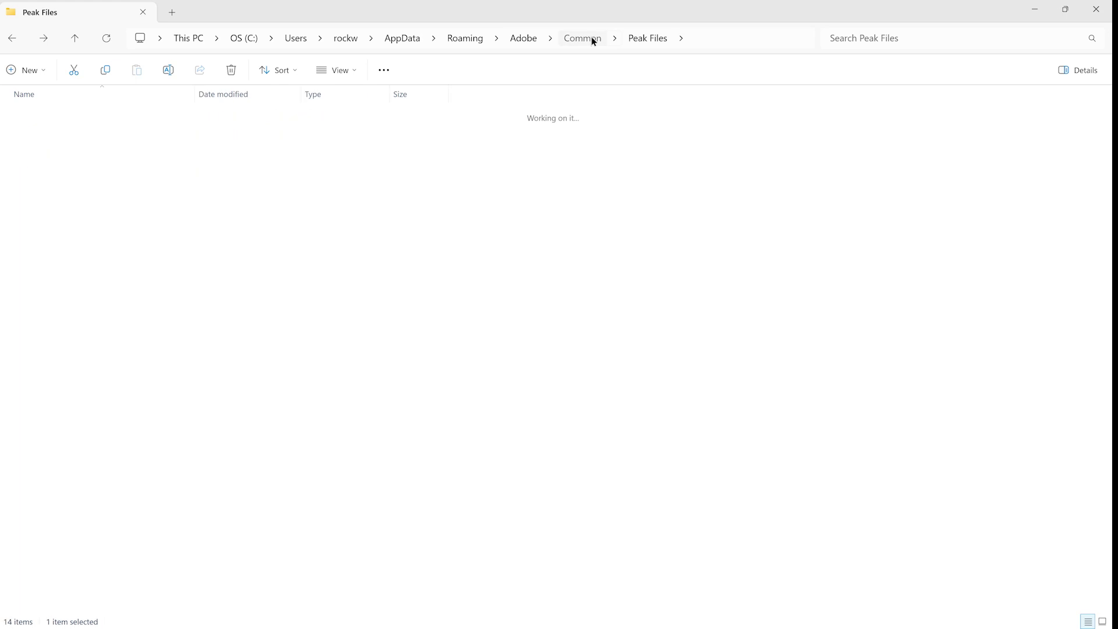
- Open the Media Cache Files folder, sort its contents by type and examine the list of cache files
{"action": "left_click", "coordinate": [82, 214]}
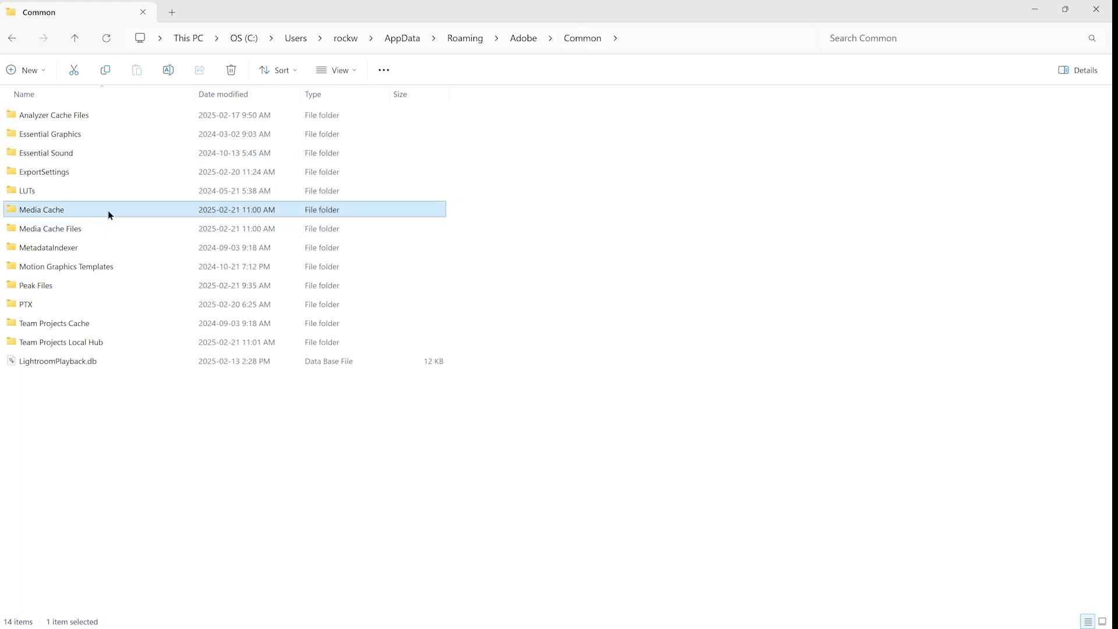
{"action": "double_click", "coordinate": [92, 228]}
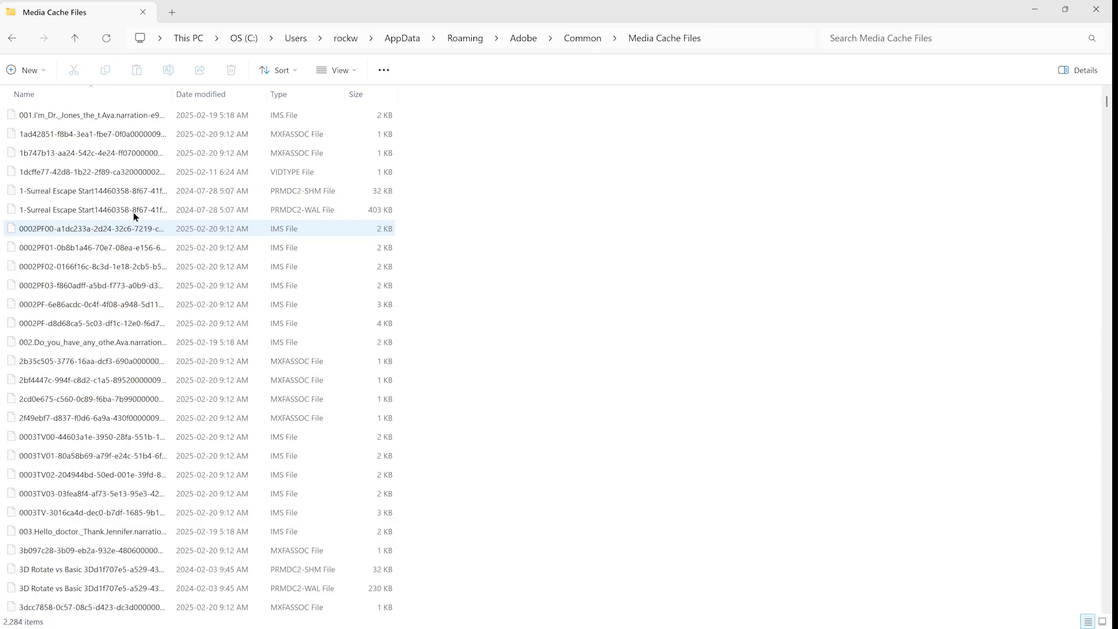
{"action": "left_click", "coordinate": [308, 100]}
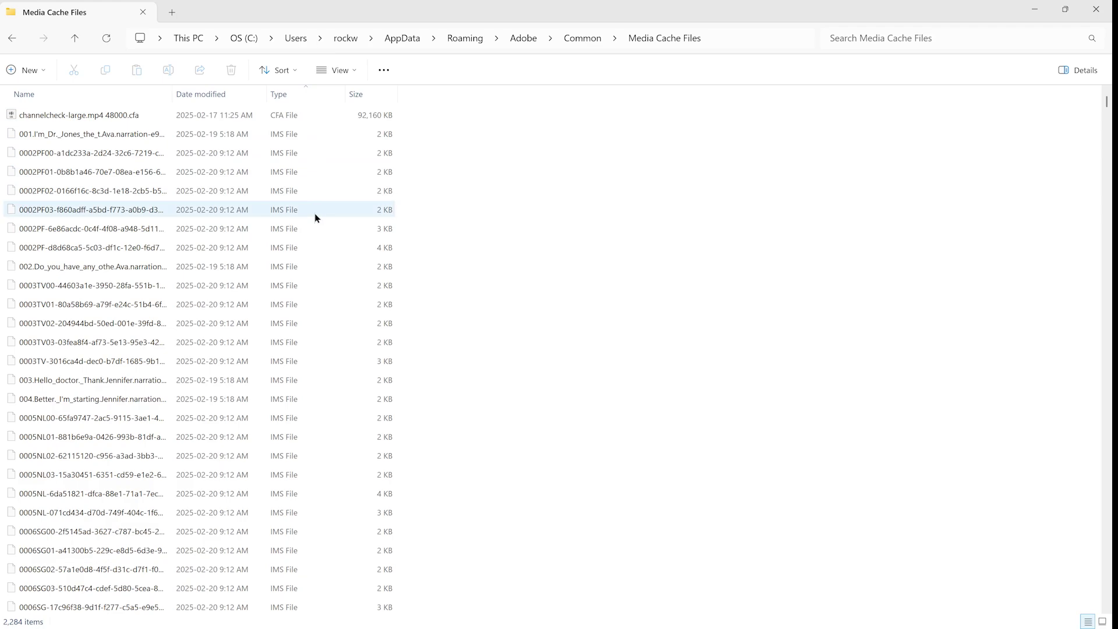
{"action": "scroll", "coordinate": [327, 220], "scroll_direction": "down", "scroll_amount": 20}
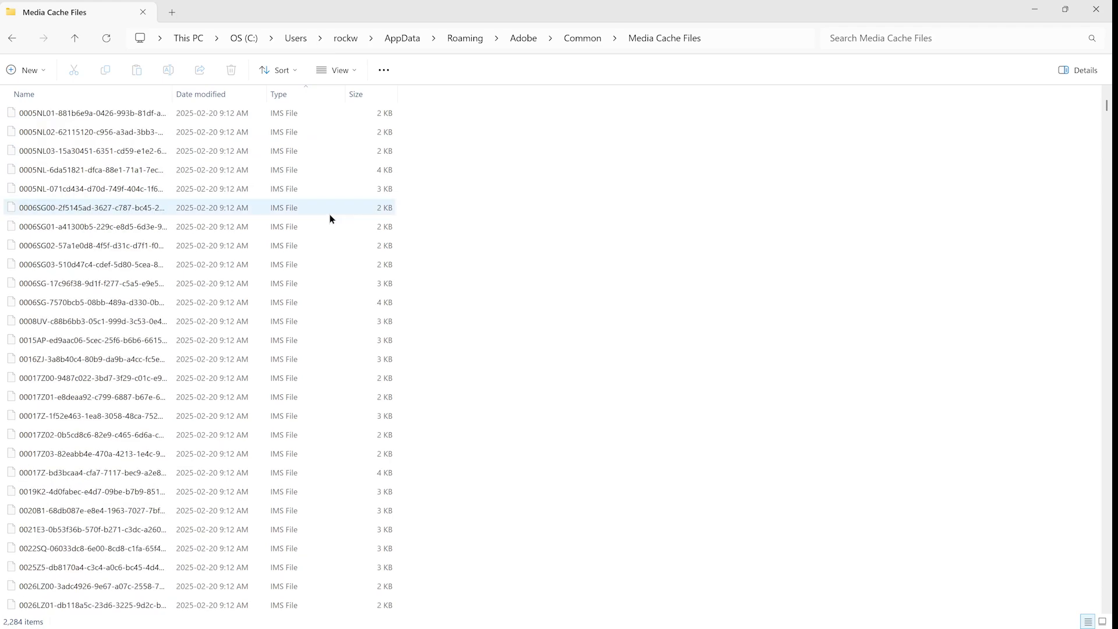
{"action": "scroll", "coordinate": [331, 220], "scroll_direction": "down", "scroll_amount": 15}
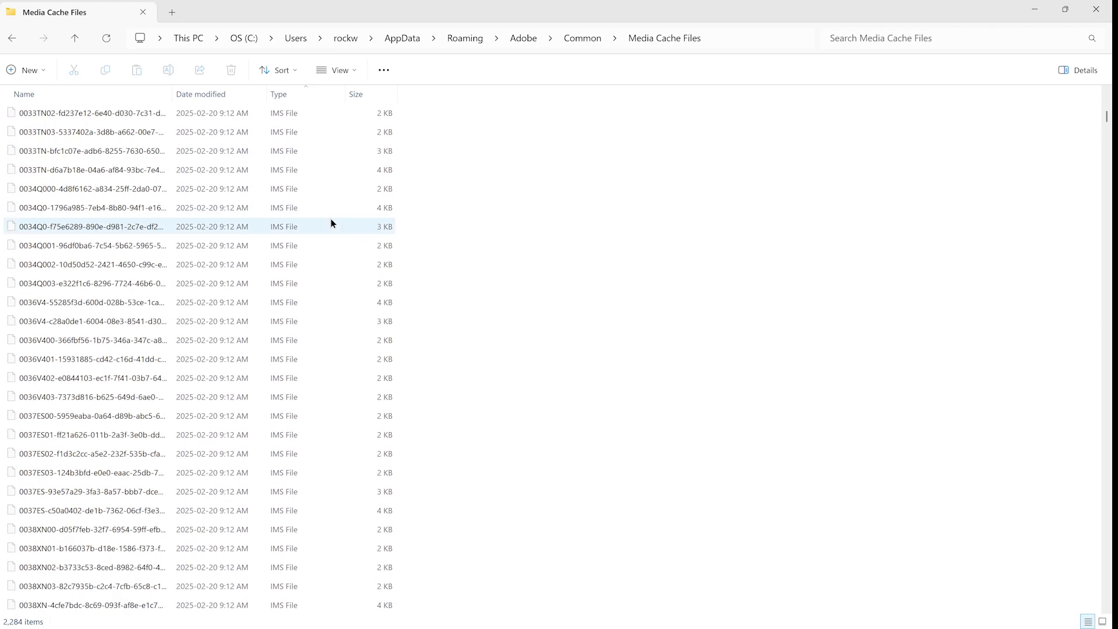
{"action": "scroll", "coordinate": [330, 224], "scroll_direction": "down", "scroll_amount": 5}
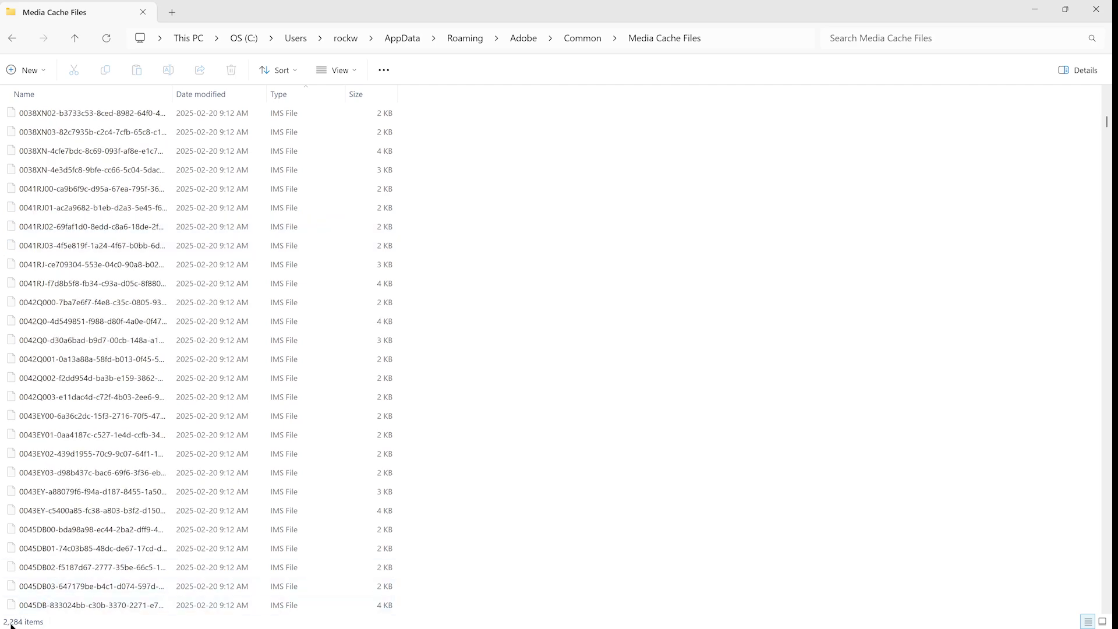
{"action": "scroll", "coordinate": [367, 193], "scroll_direction": "down", "scroll_amount": 15}
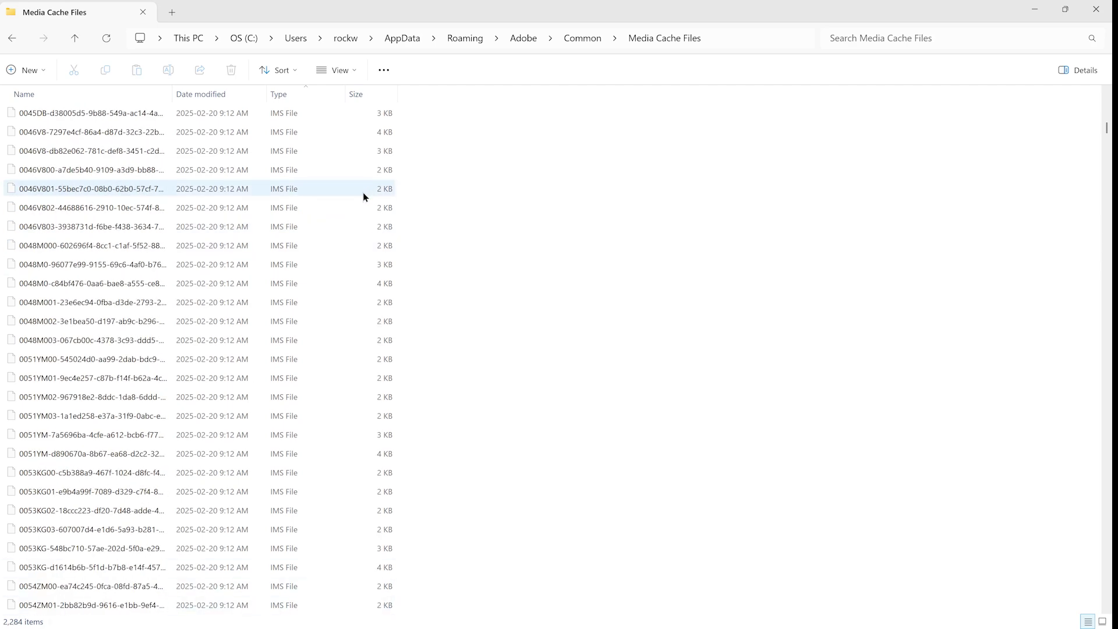
{"action": "scroll", "coordinate": [352, 212], "scroll_direction": "down", "scroll_amount": 18}
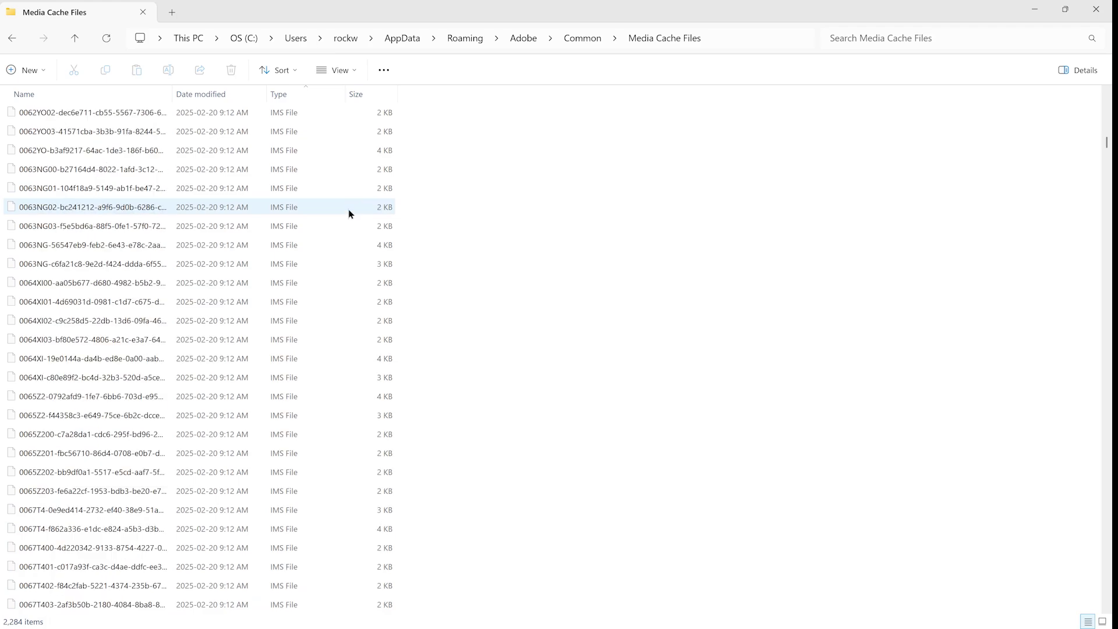
{"action": "left_click_drag", "start_coordinate": [1107, 148], "coordinate": [1099, 439]}
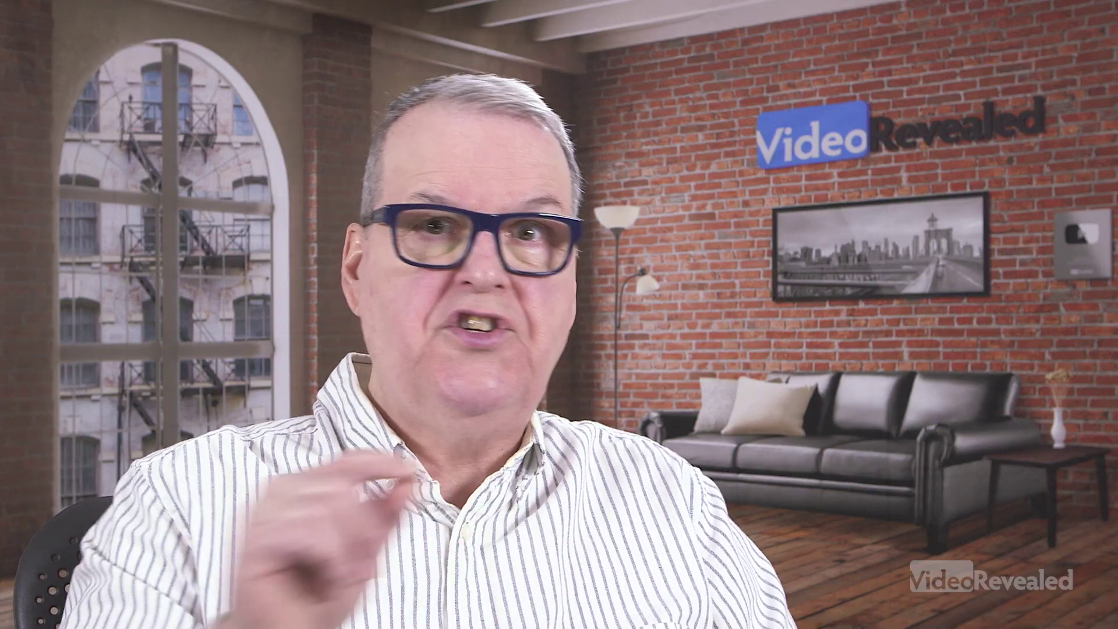